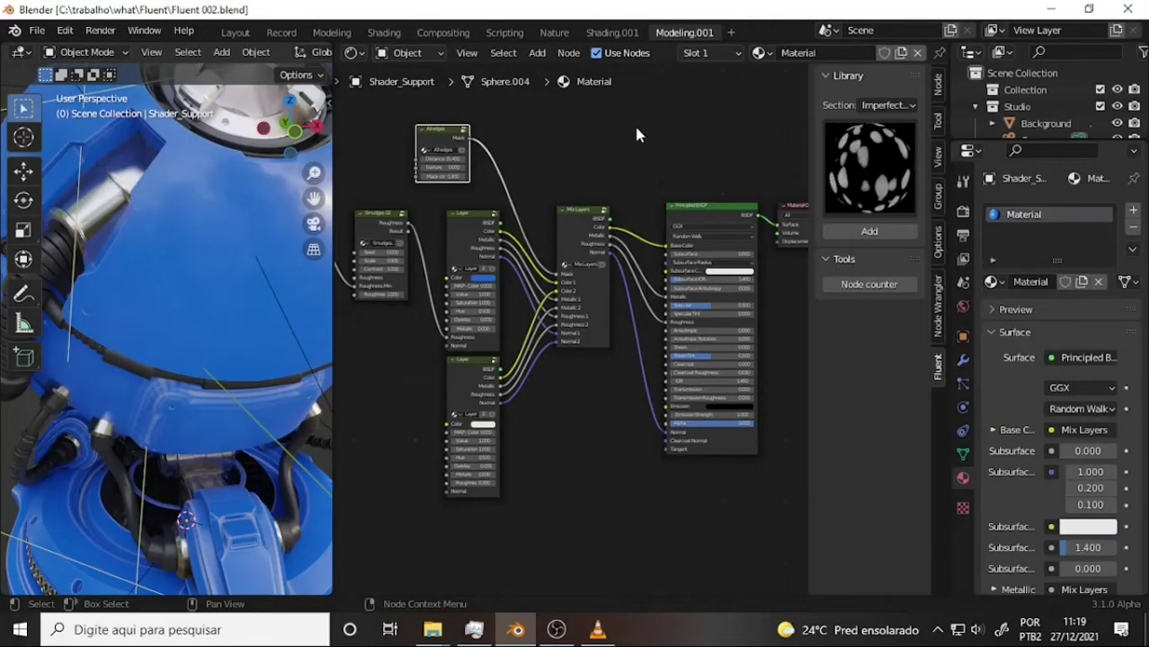
# Zoom and pan the node editor to bring the material node tree into view.
pyautogui.scroll(1, 618, 125)
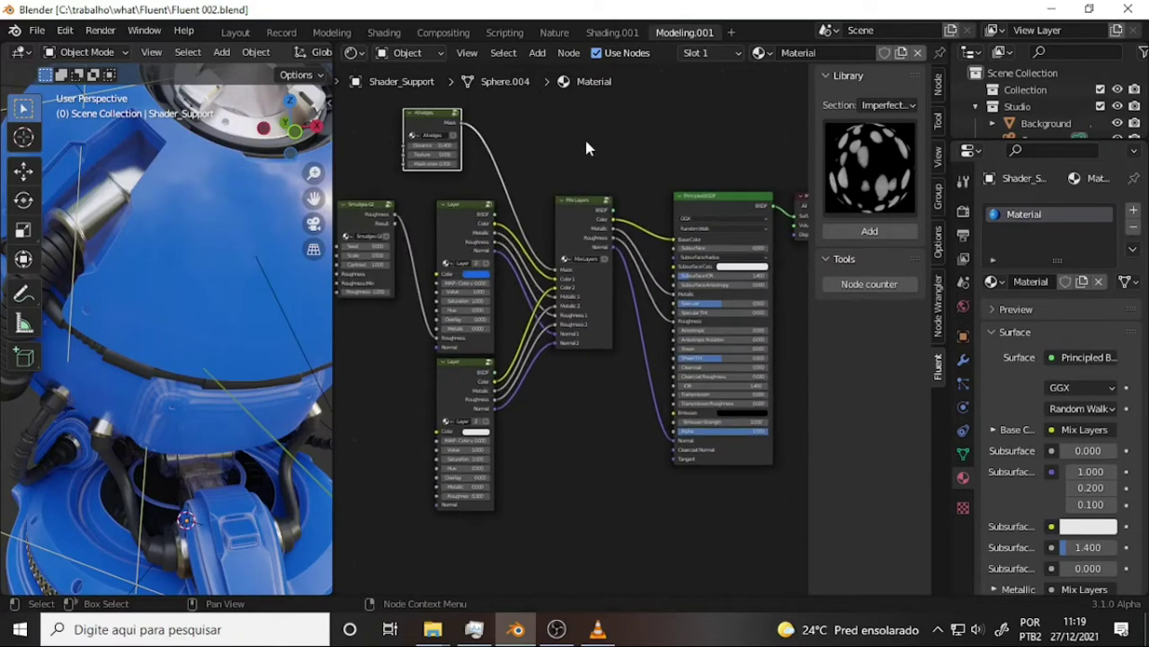
pyautogui.moveTo(584, 137); pyautogui.dragTo(751, 179, button='middle')
pyautogui.scroll(1, 708, 192)
pyautogui.scroll(1, 678, 175)
pyautogui.scroll(1, 674, 167)
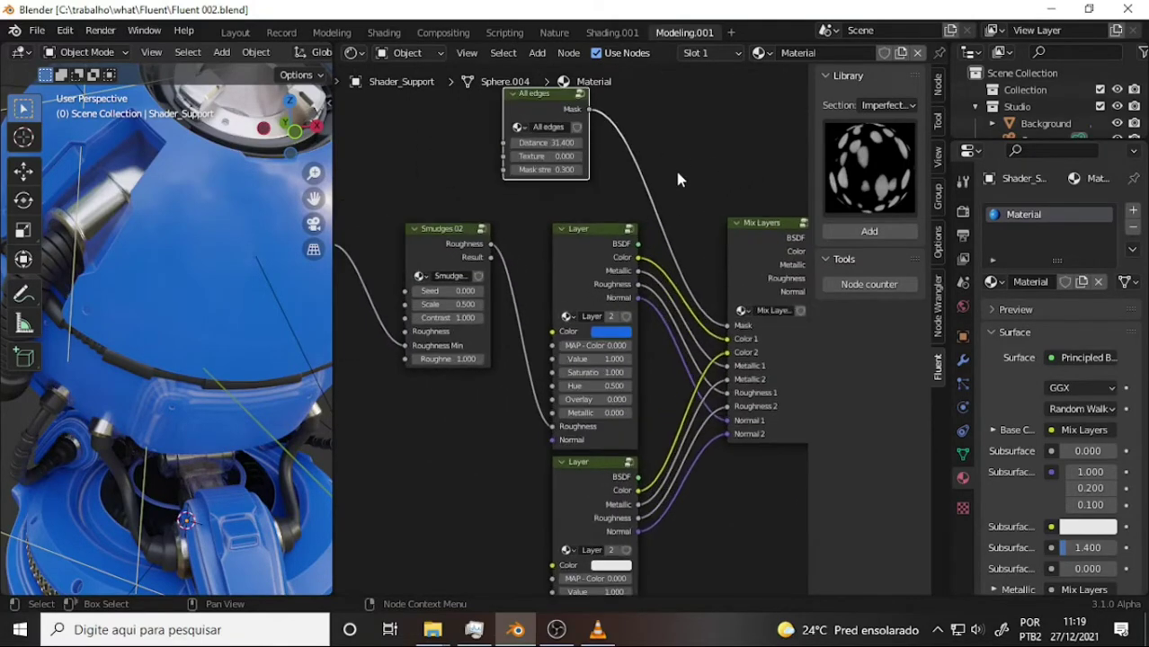
pyautogui.scroll(1, 696, 148)
pyautogui.scroll(-1, 630, 176)
pyautogui.scroll(-1, 594, 160)
pyautogui.scroll(-1, 594, 160)
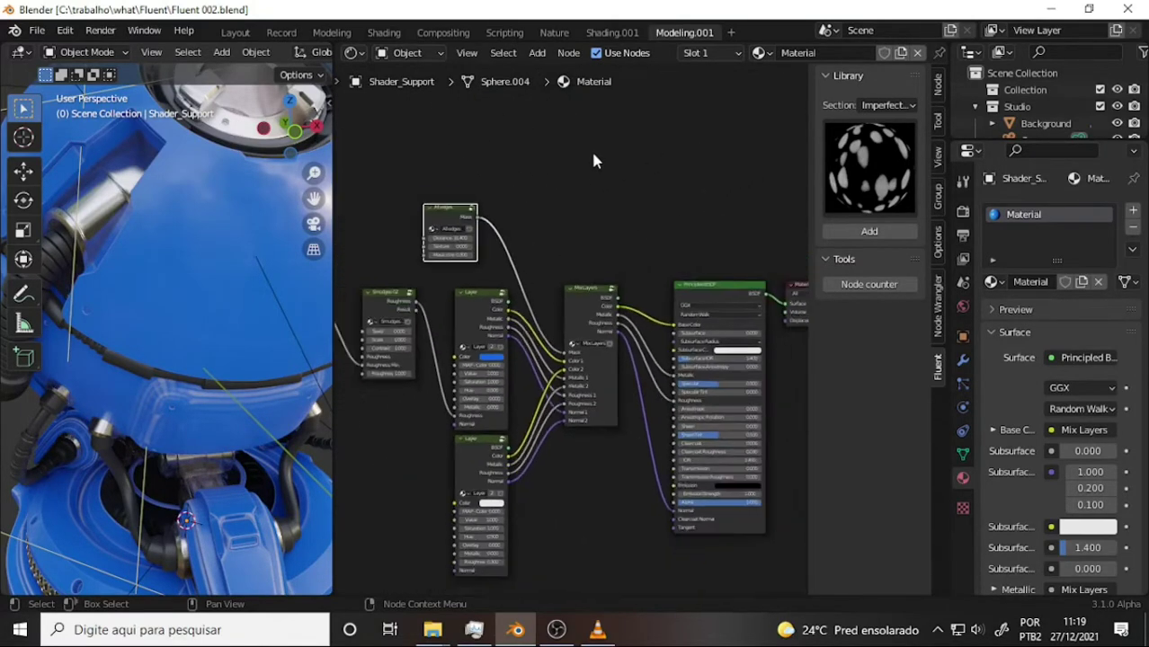
pyautogui.moveTo(594, 161); pyautogui.dragTo(743, 120, button='middle')
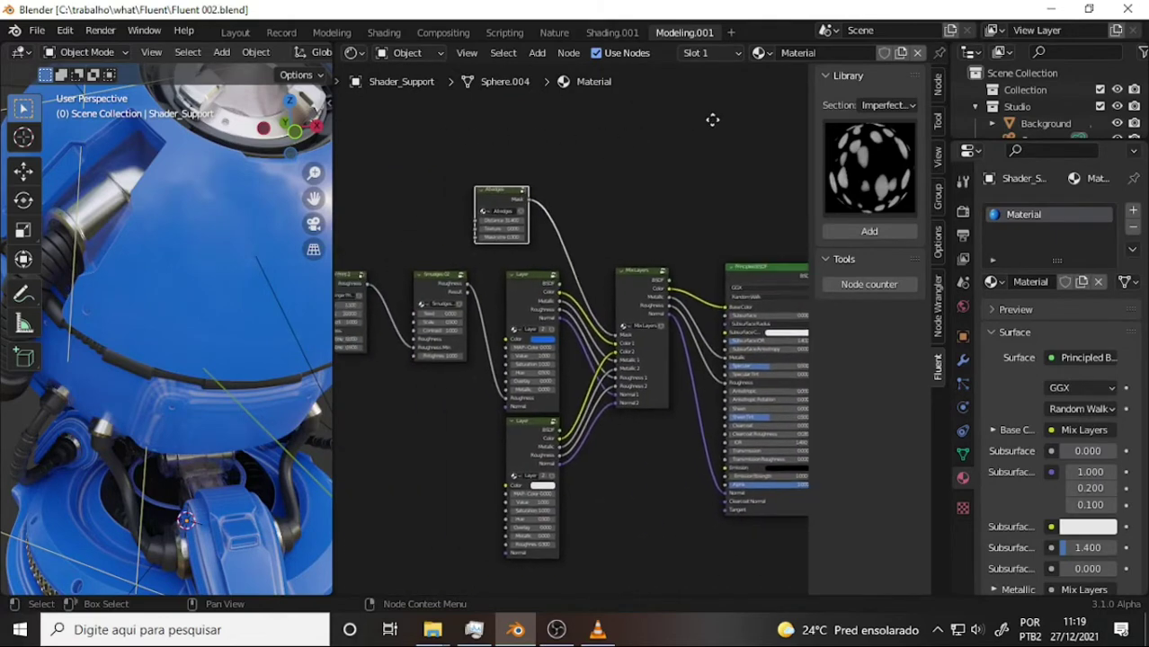
# Frame the whole blue robot in the 3D view and bring up the Fluent MZ pie menu.
pyautogui.press('KP_Decimal')
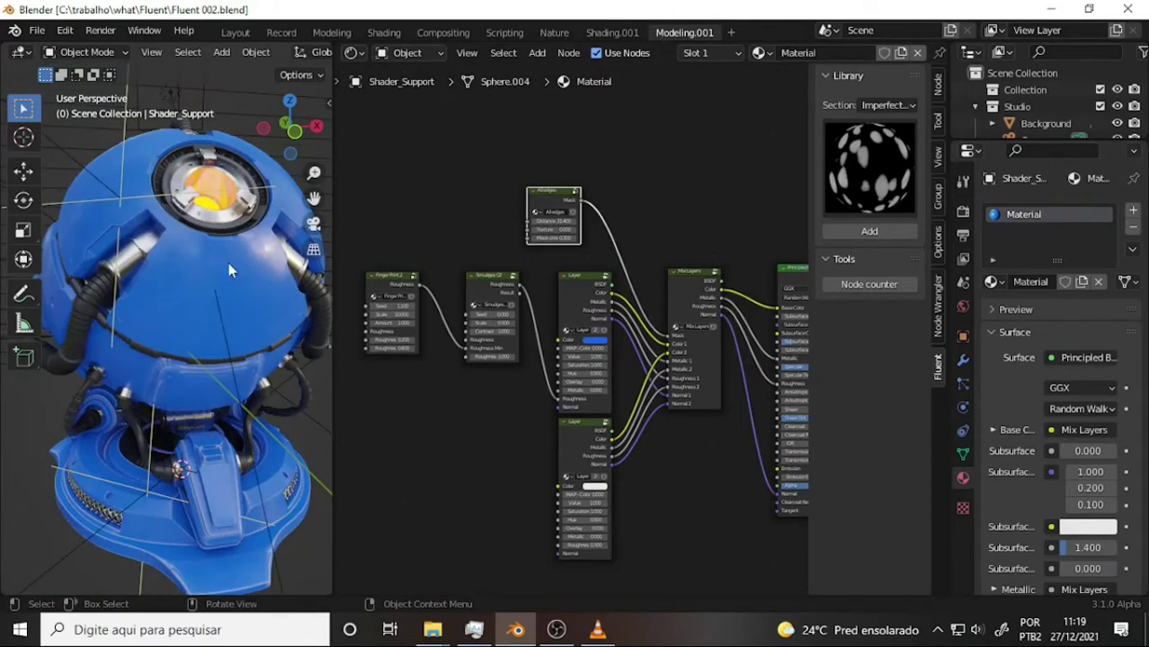
pyautogui.scroll(1, 629, 154)
pyautogui.scroll(1, 628, 155)
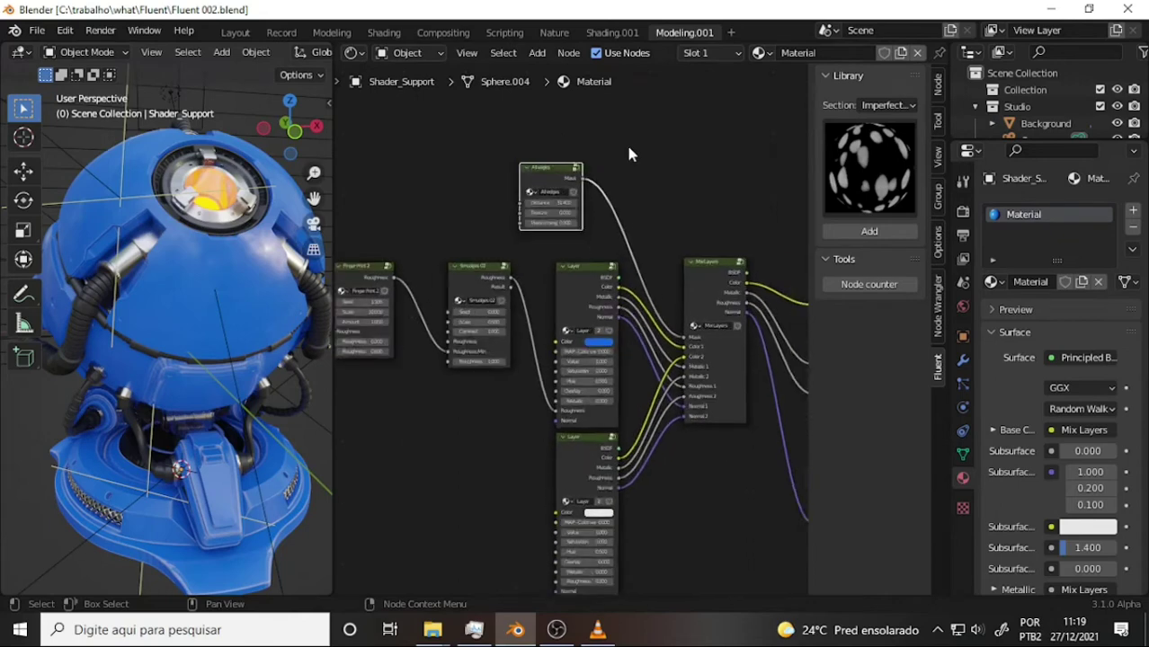
pyautogui.scroll(1, 627, 155)
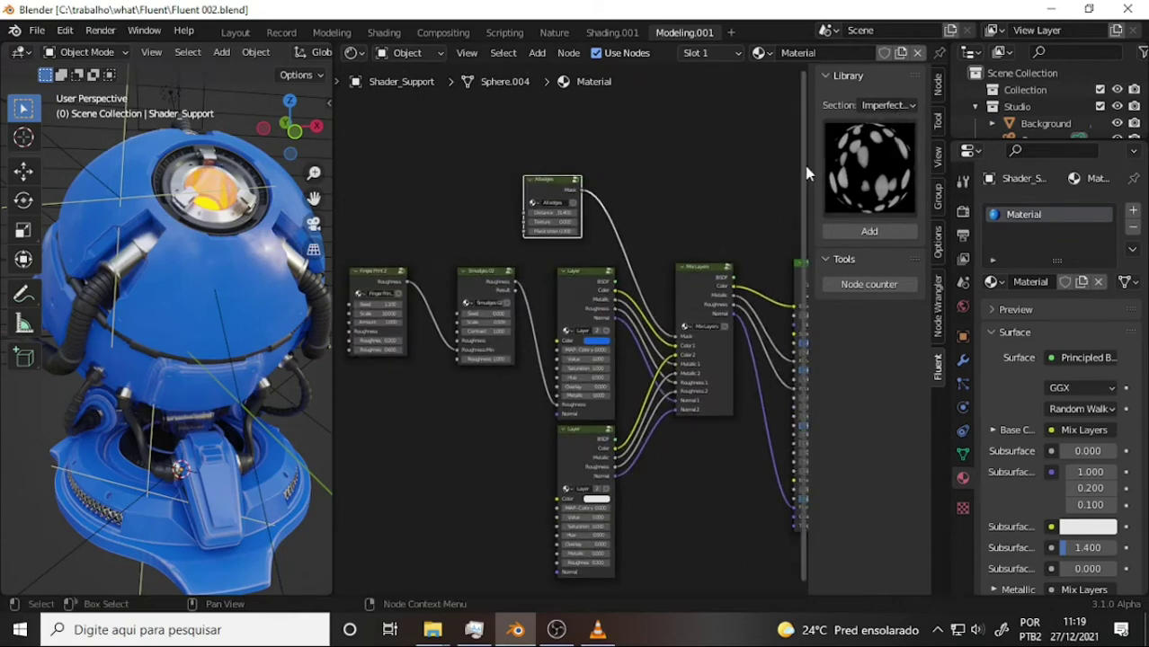
pyautogui.hotkey('shift', 'f')
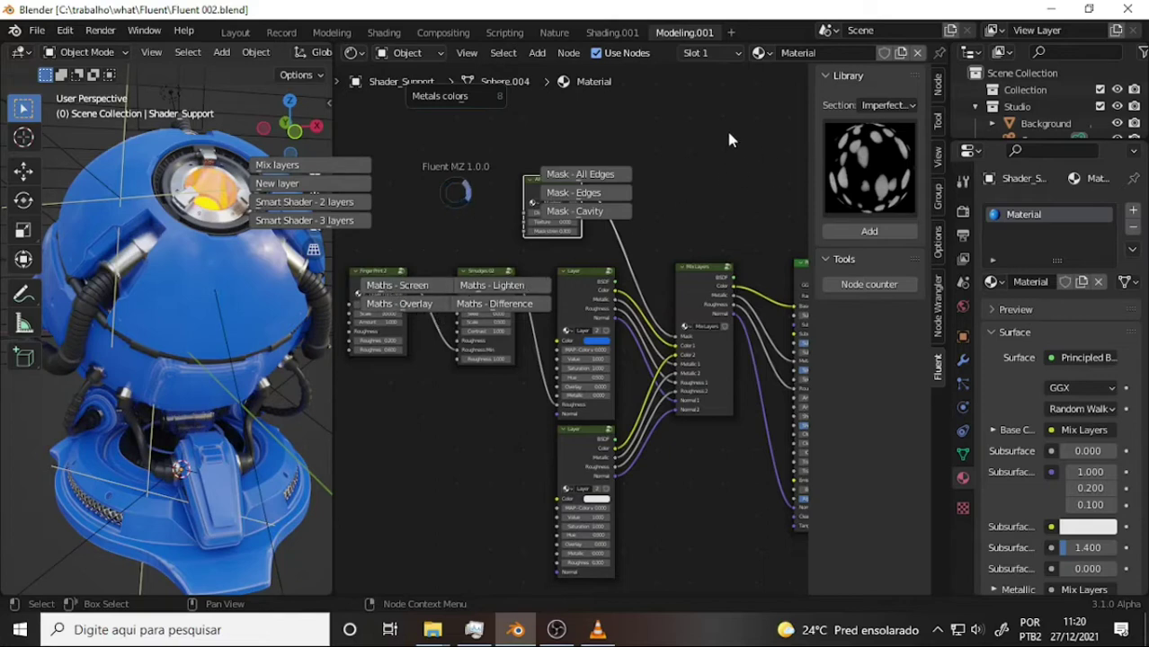
# Add a Grunge 03 texture node from the Fluent library's Grunges section to the material.
pyautogui.press('Escape')
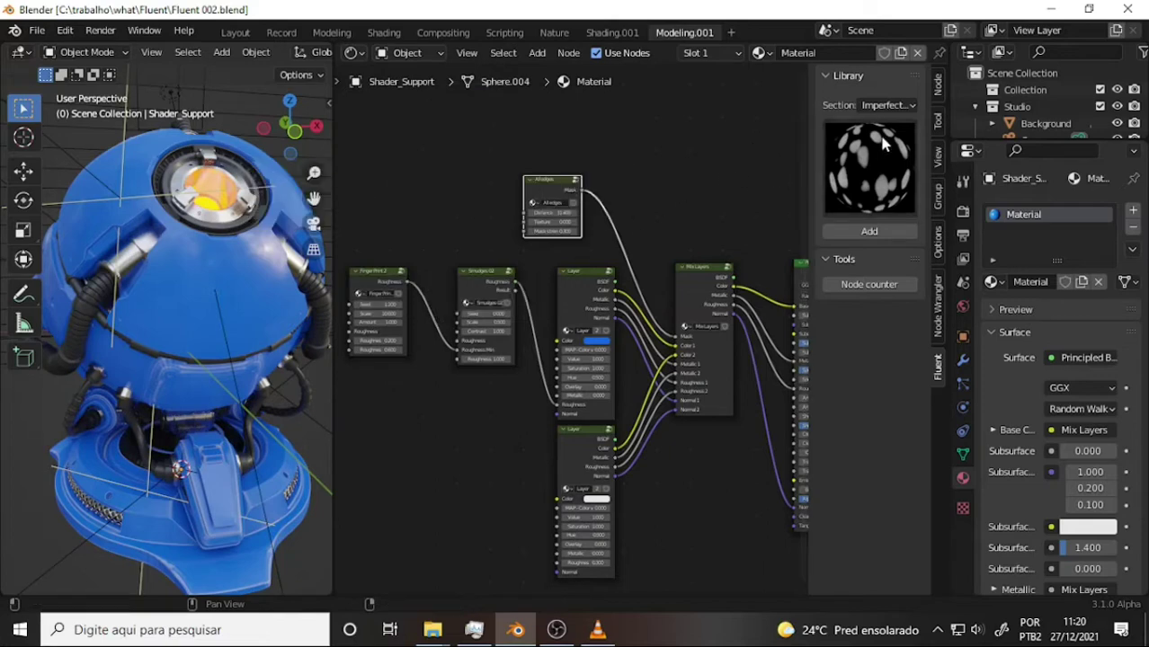
pyautogui.click(890, 105)
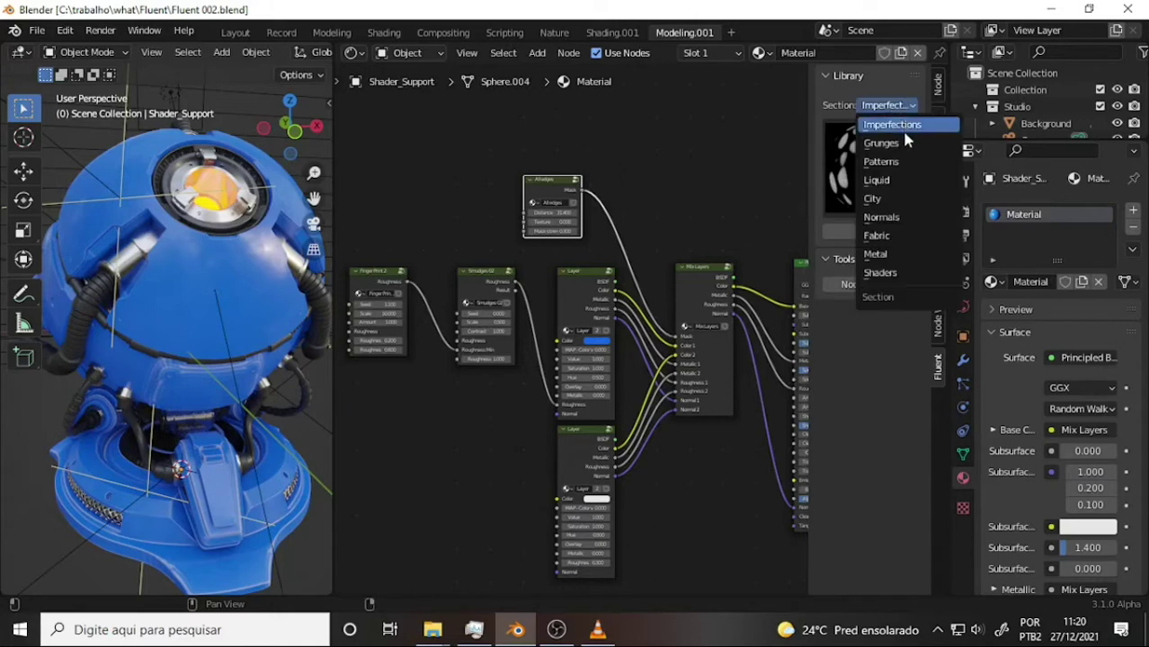
pyautogui.click(902, 146)
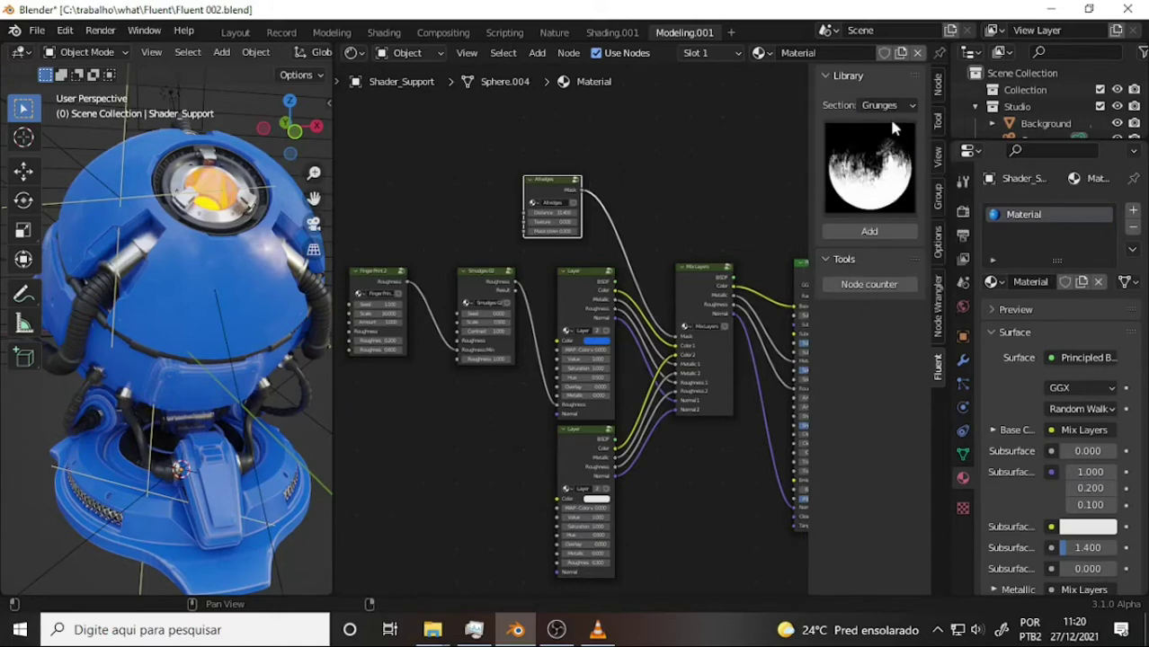
pyautogui.click(897, 171)
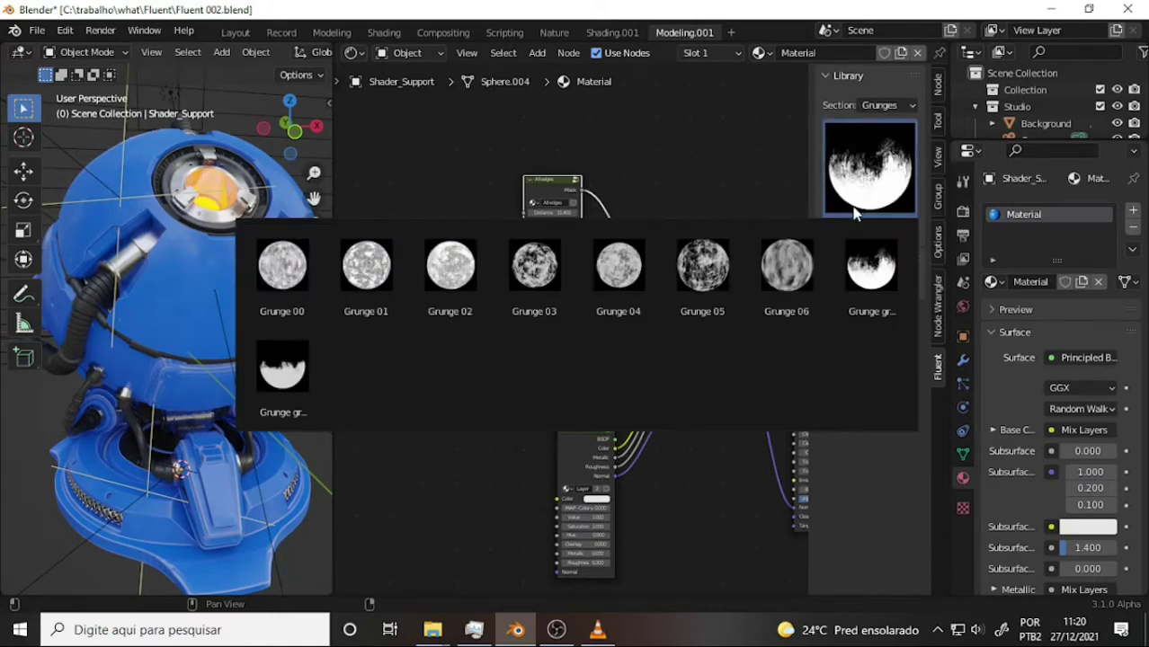
pyautogui.click(535, 288)
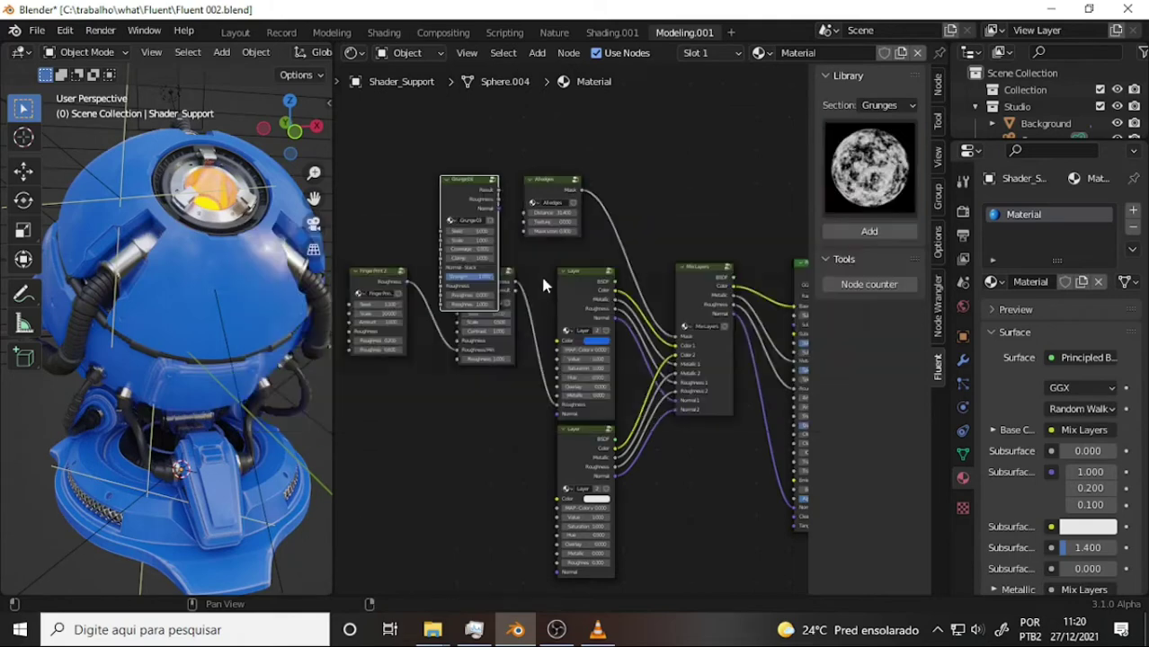
# Move the Grunge 03 and All edges nodes up-left and link Grunge 03 Result to All edges Texture.
pyautogui.scroll(2, 573, 149)
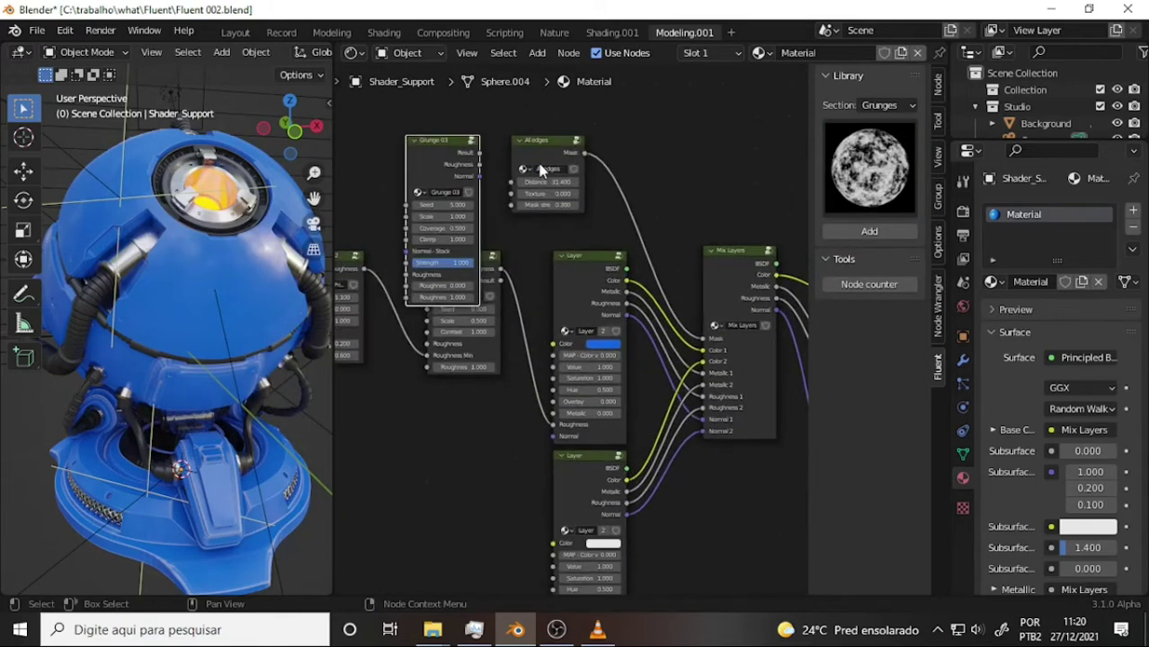
pyautogui.moveTo(488, 115); pyautogui.dragTo(652, 240, button='middle')
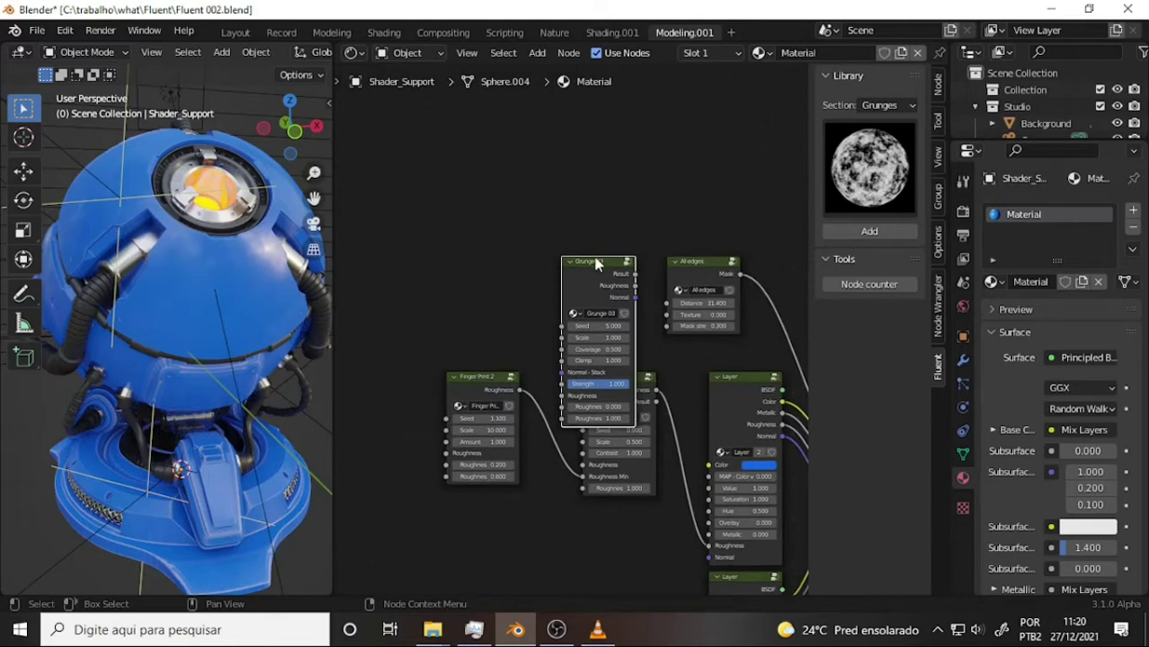
pyautogui.moveTo(600, 261)
pyautogui.mouseDown()
pyautogui.moveTo(577, 173)
pyautogui.moveTo(577, 184)
pyautogui.mouseUp()
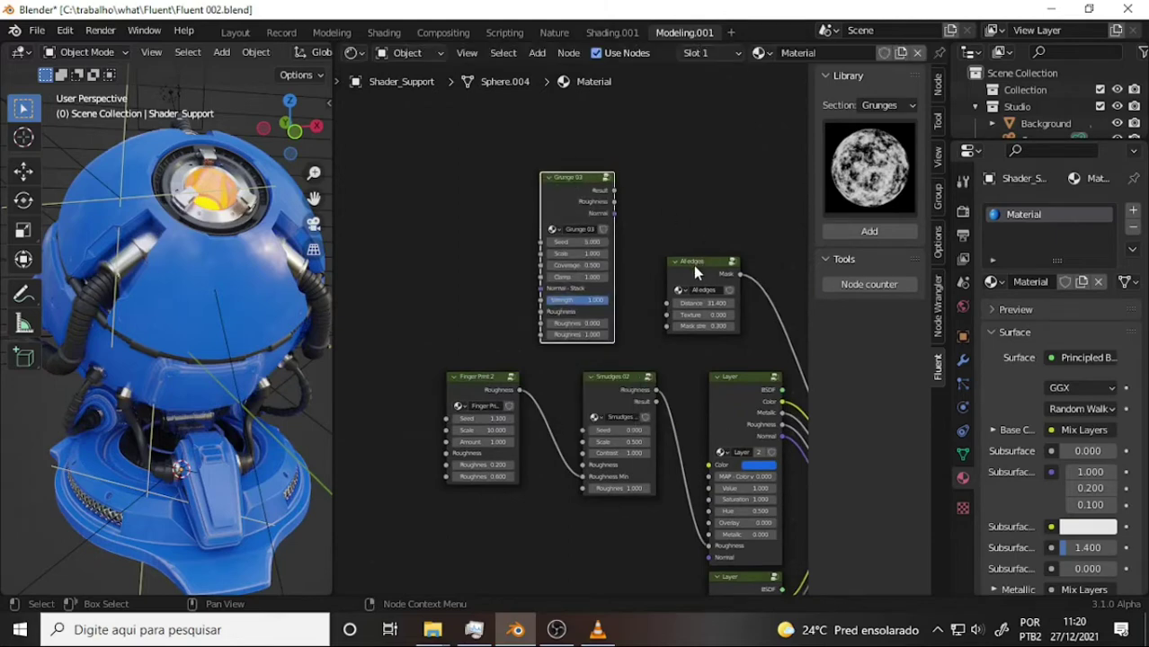
pyautogui.moveTo(693, 266); pyautogui.dragTo(684, 212)
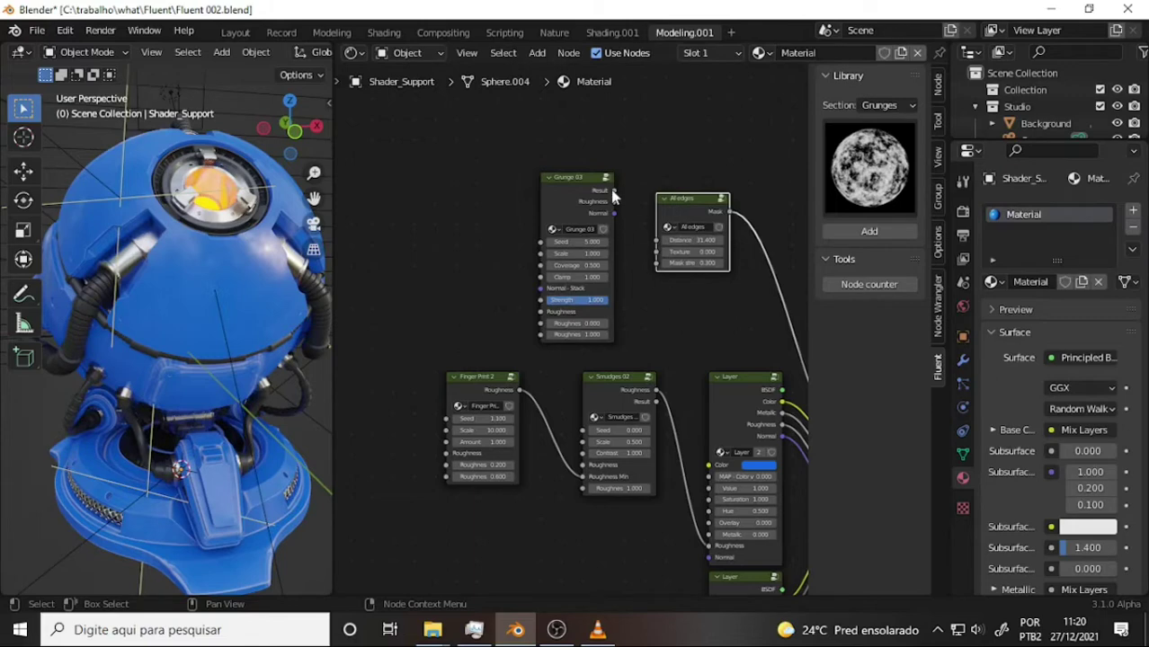
pyautogui.moveTo(613, 190); pyautogui.dragTo(655, 252)
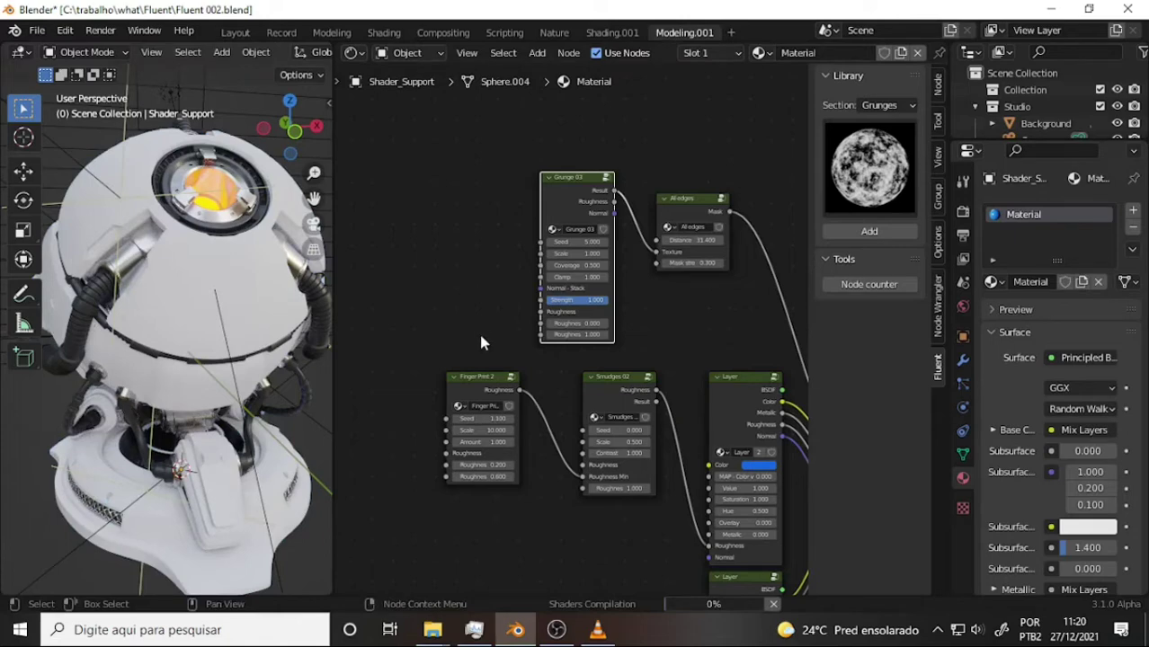
pyautogui.click(597, 634)
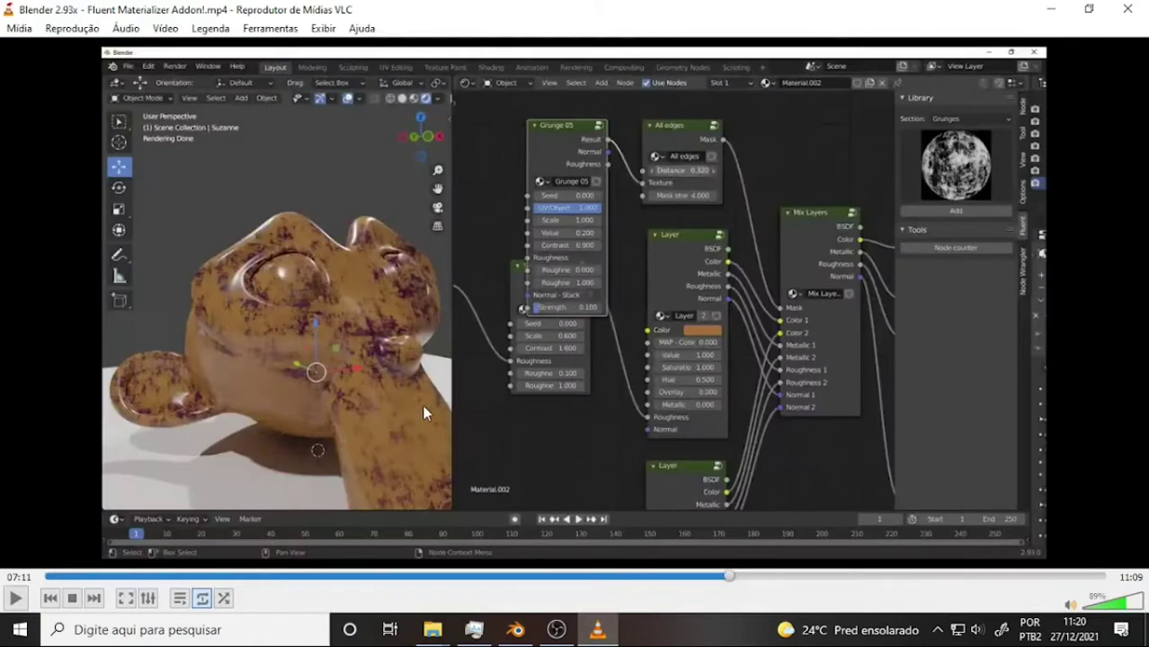
pyautogui.click(533, 633)
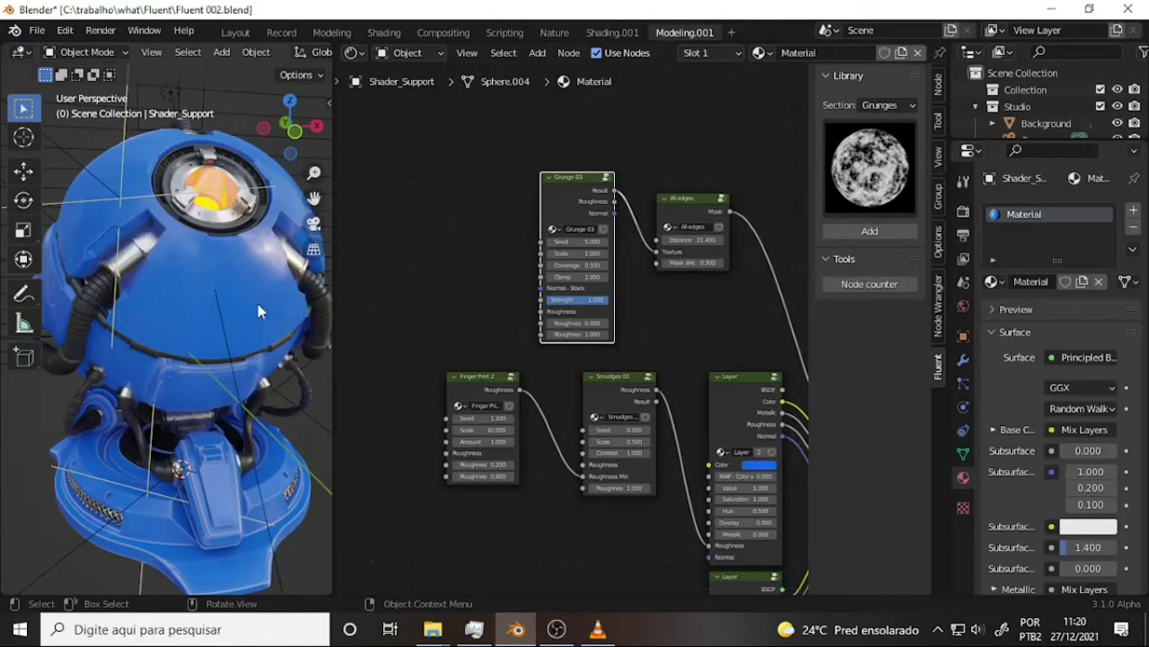
# Set the All edges Distance to 27, then drag it back down.
pyautogui.click(692, 240)
pyautogui.write('27')
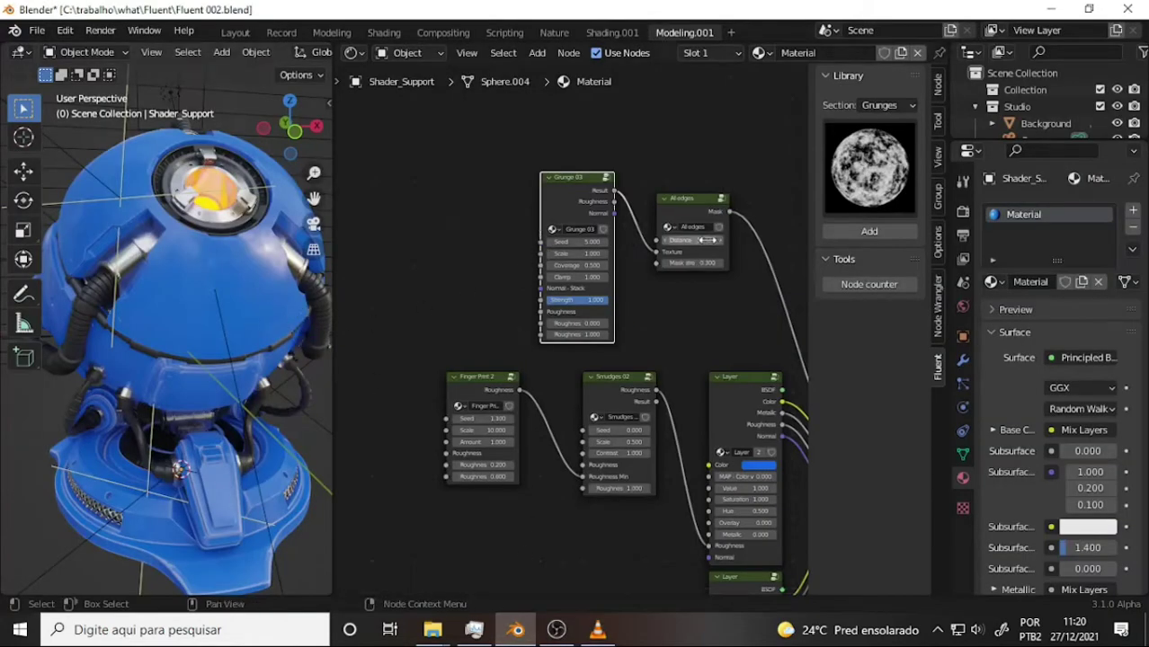
pyautogui.press('Return')
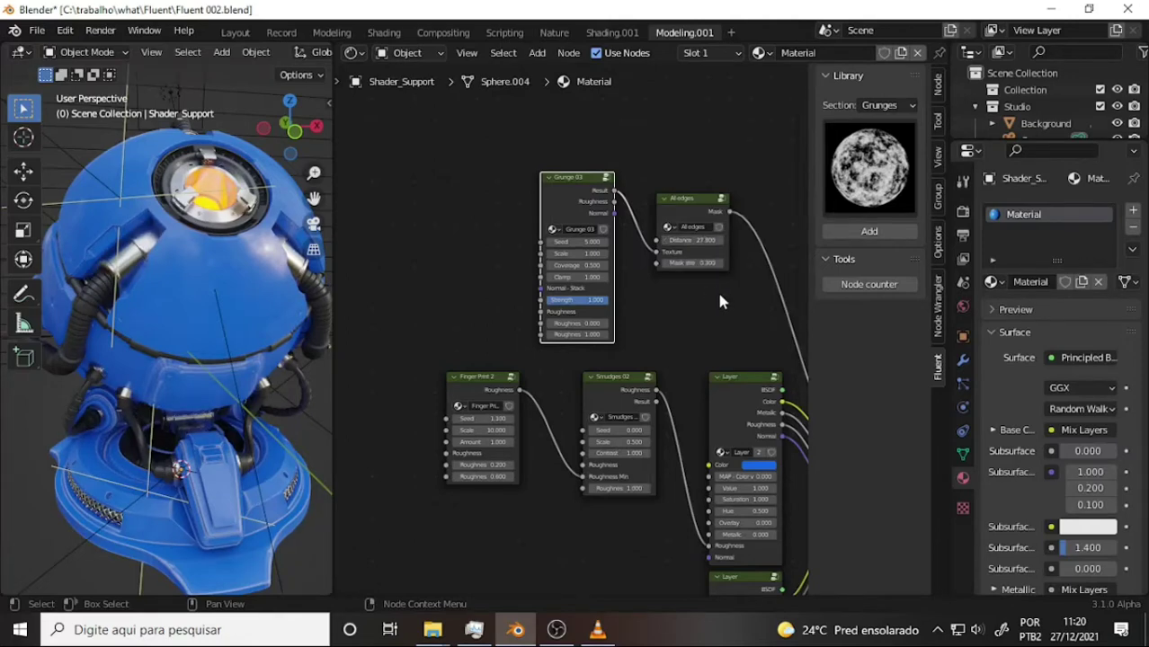
pyautogui.moveTo(727, 295)
pyautogui.mouseDown(button='middle')
pyautogui.moveTo(501, 196)
pyautogui.moveTo(661, 270)
pyautogui.mouseUp(button='middle')
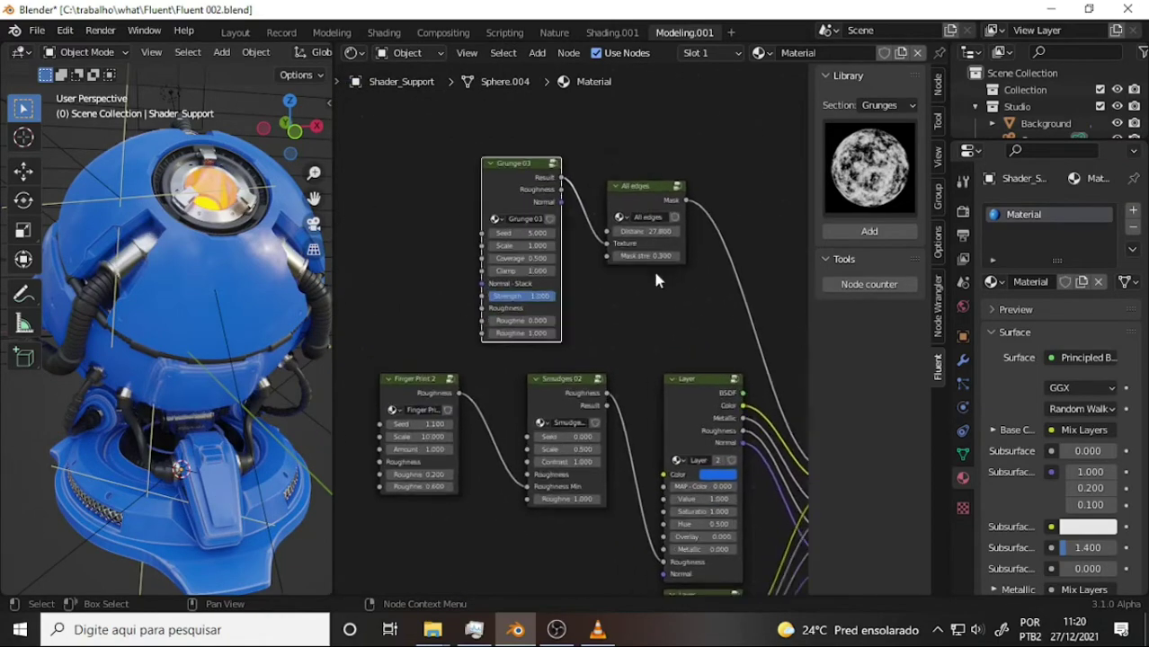
pyautogui.scroll(5, 248, 321)
pyautogui.scroll(-5, 247, 320)
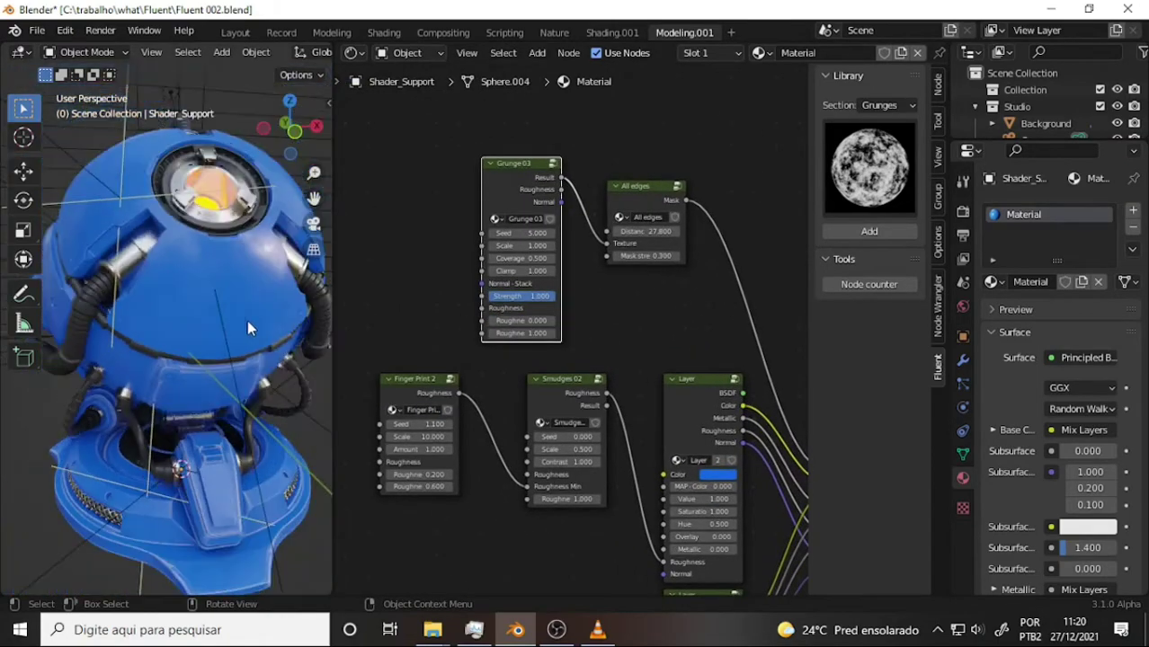
pyautogui.moveTo(637, 313)
pyautogui.mouseDown(button='middle')
pyautogui.moveTo(615, 119)
pyautogui.moveTo(624, 274)
pyautogui.mouseUp(button='middle')
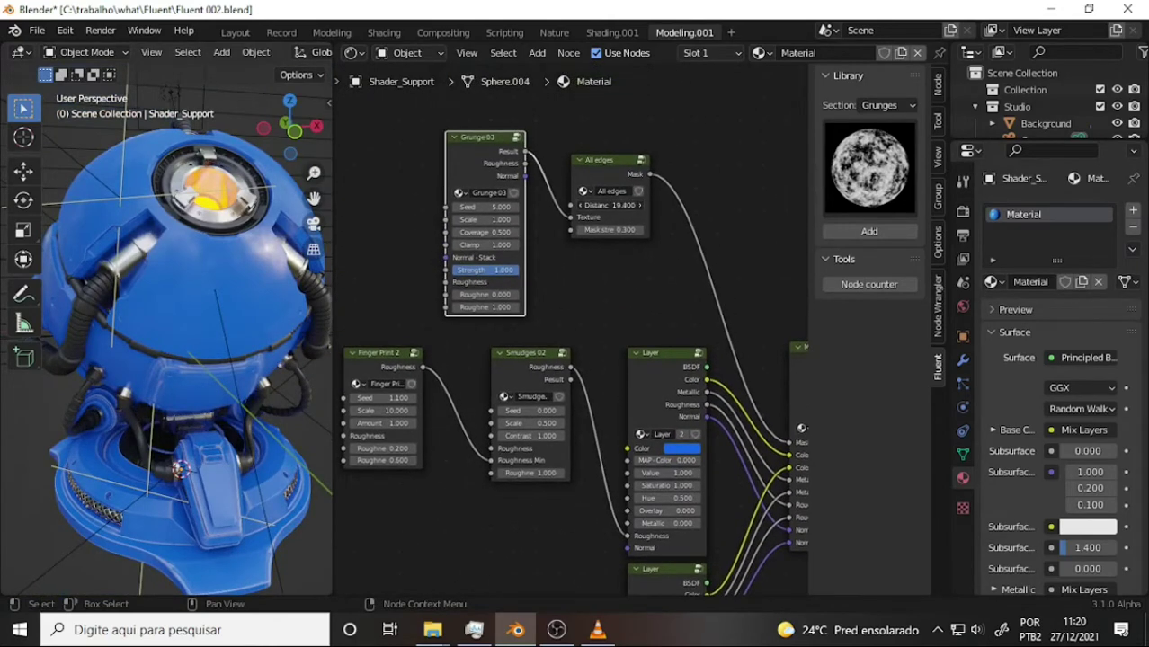
pyautogui.moveTo(620, 205)
pyautogui.mouseDown()
pyautogui.moveTo(602, 205)
pyautogui.moveTo(634, 230)
pyautogui.moveTo(611, 230)
pyautogui.mouseUp()
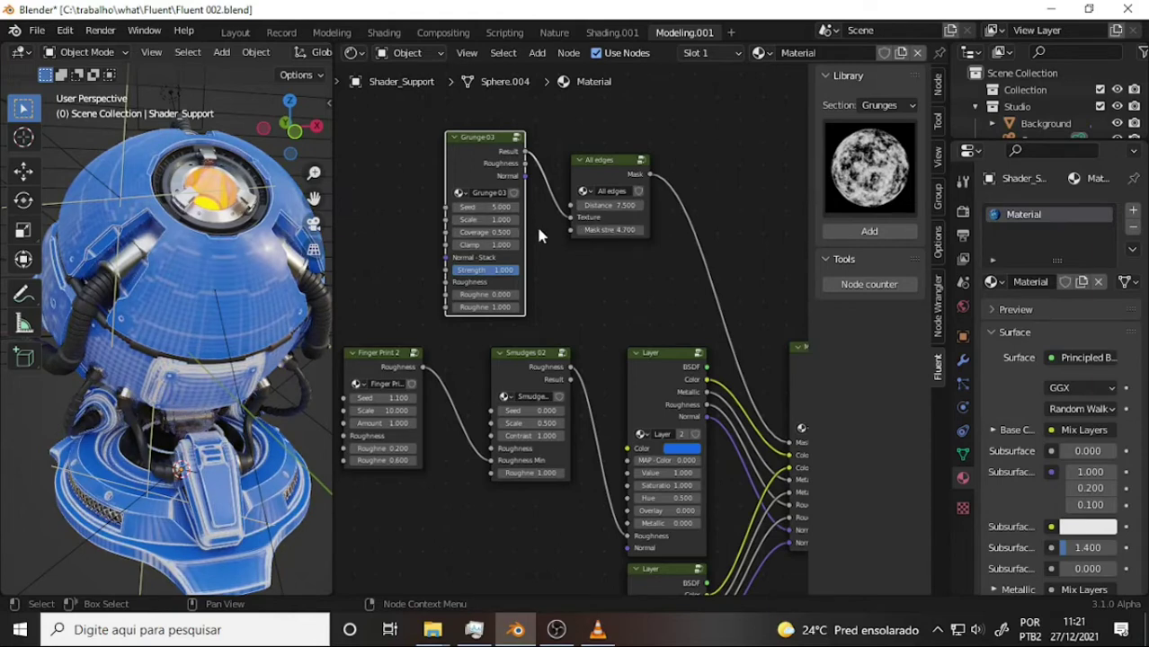
# Raise the Grunge03 node's Scale to 26.700.
pyautogui.moveTo(485, 220); pyautogui.dragTo(463, 219)
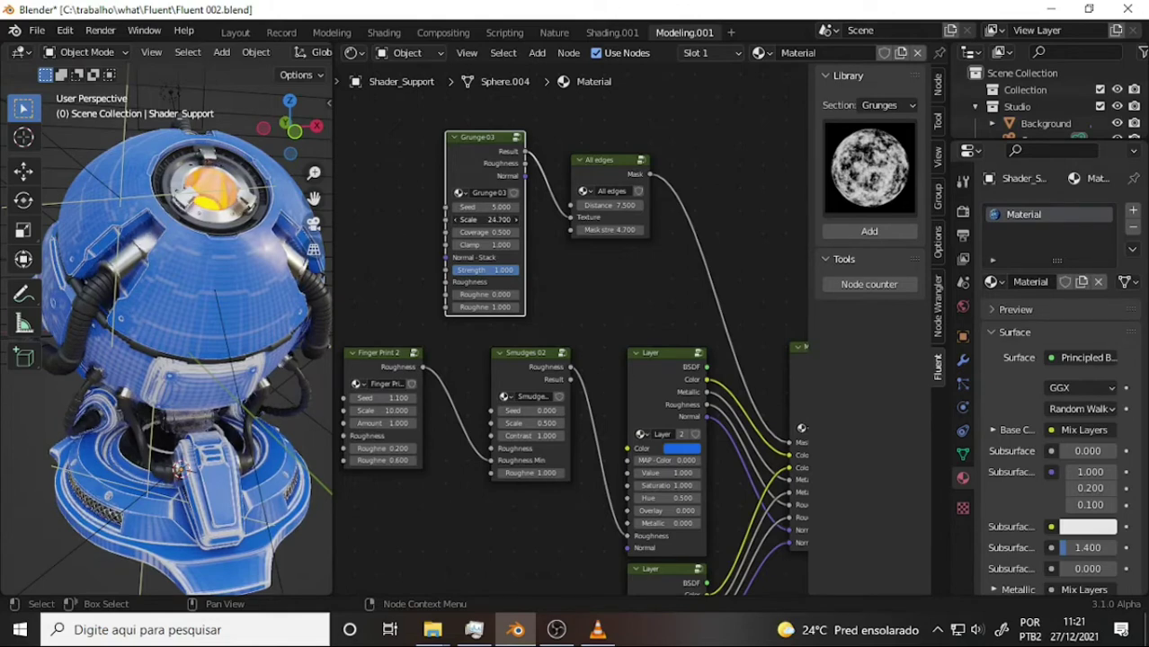
pyautogui.moveTo(486, 220); pyautogui.dragTo(504, 220)
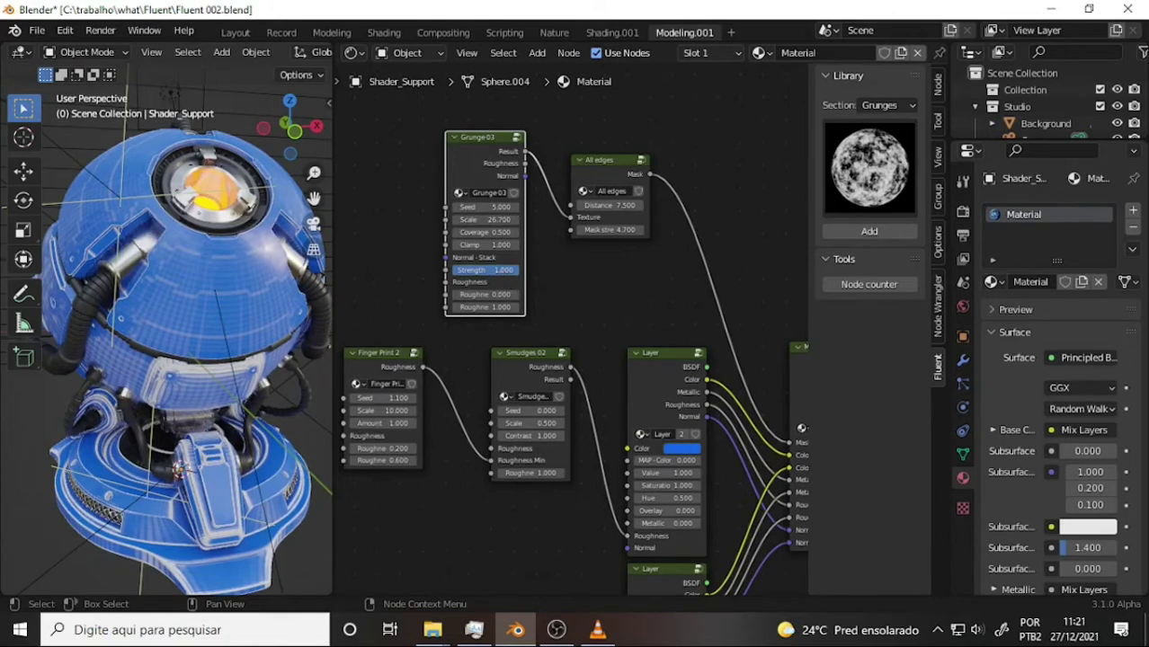
pyautogui.moveTo(485, 270); pyautogui.dragTo(493, 270)
pyautogui.click(598, 632)
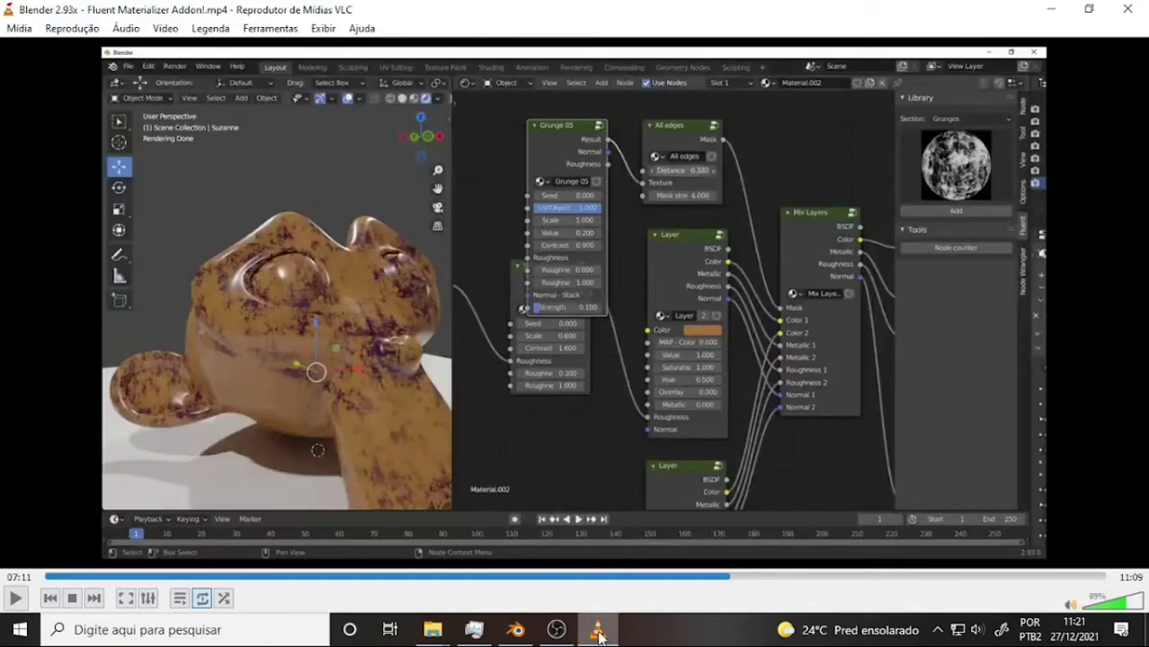
pyautogui.click(598, 632)
# Set the All edges Distance to 0.032.
pyautogui.doubleClick(620, 206)
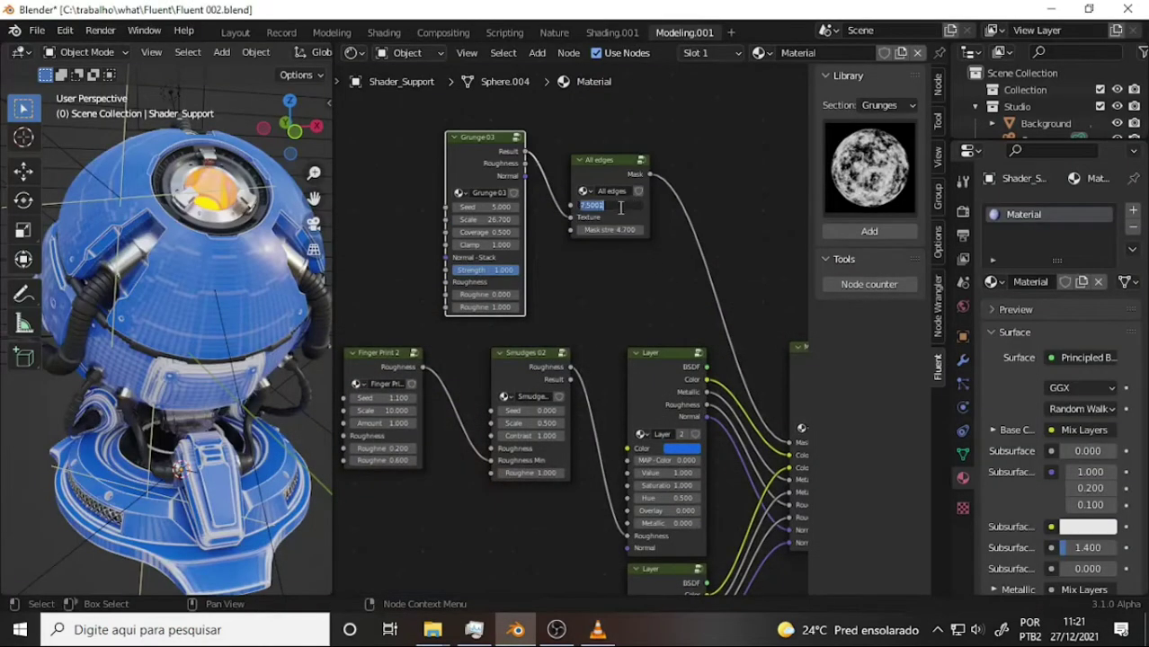
pyautogui.press('BackSpace')
pyautogui.write('2')
pyautogui.press('Return')
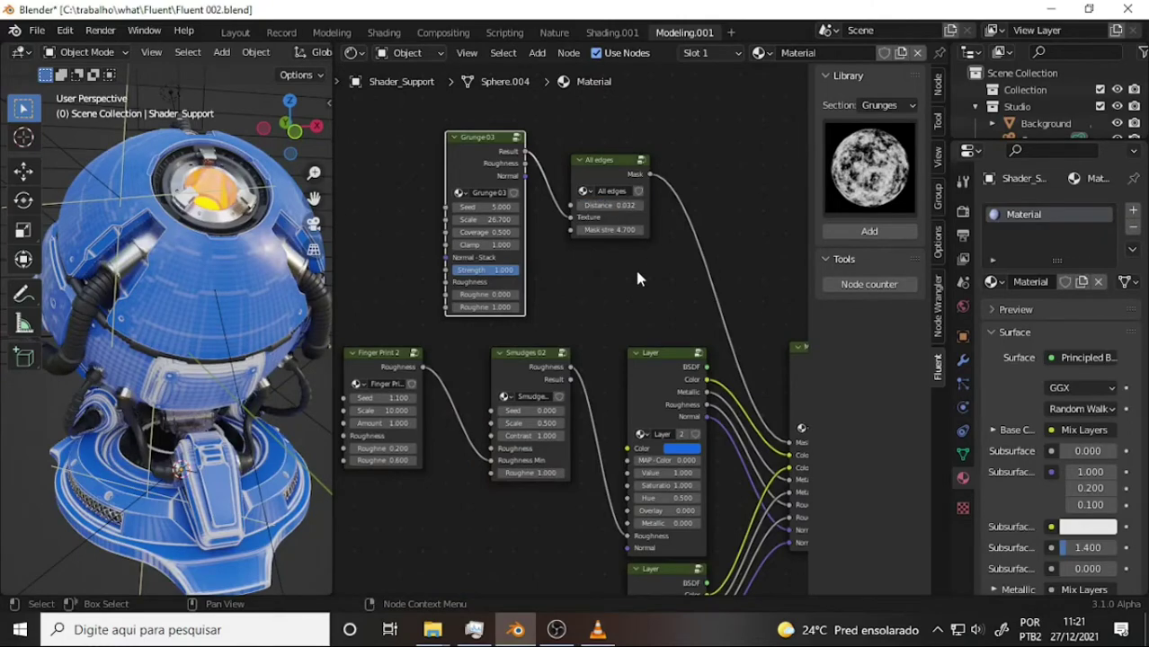
pyautogui.click(597, 631)
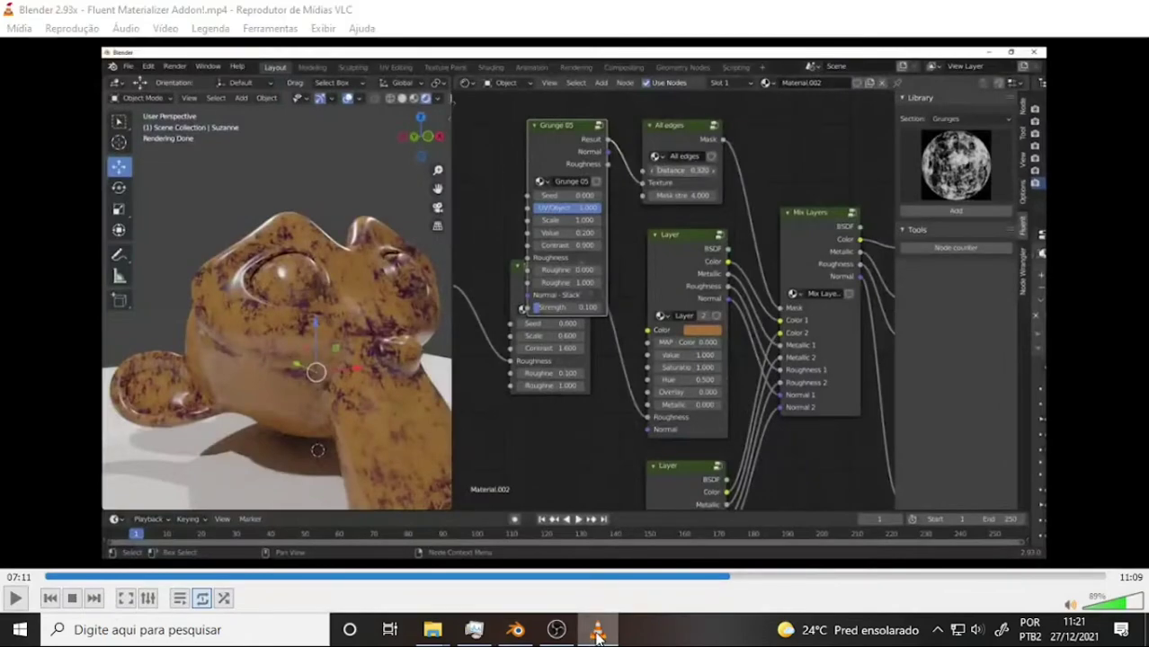
pyautogui.click(597, 631)
# Reset the Grunge03 node to Scale 1.000 and Seed 0.
pyautogui.click(486, 219)
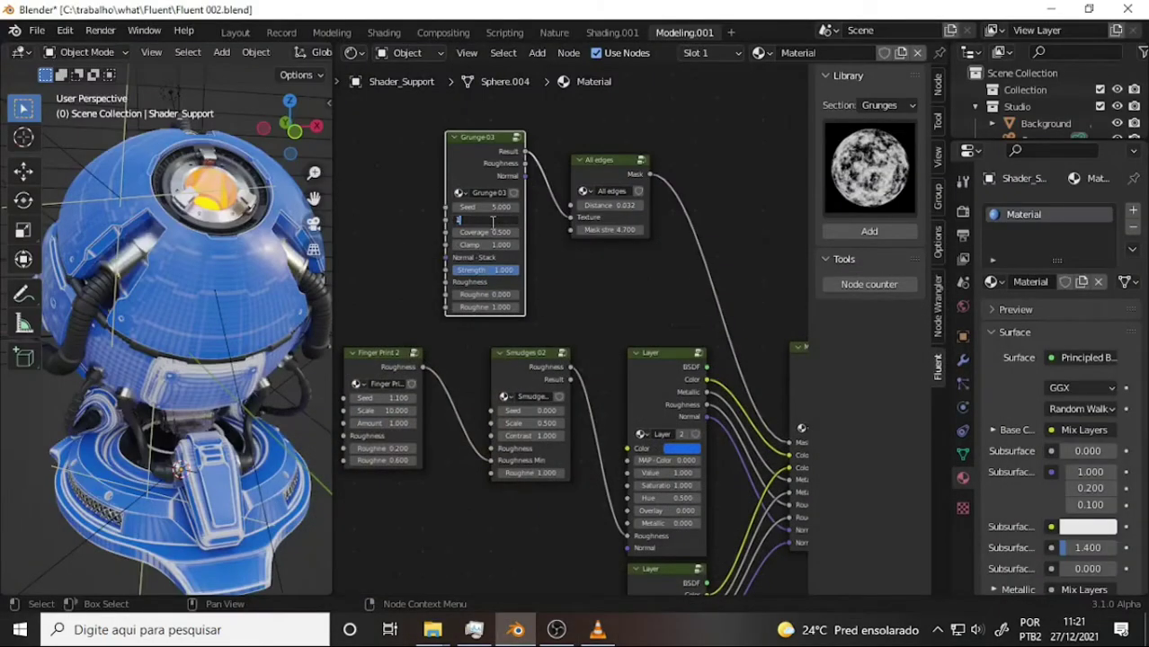
pyautogui.write('1000')
pyautogui.press('Return')
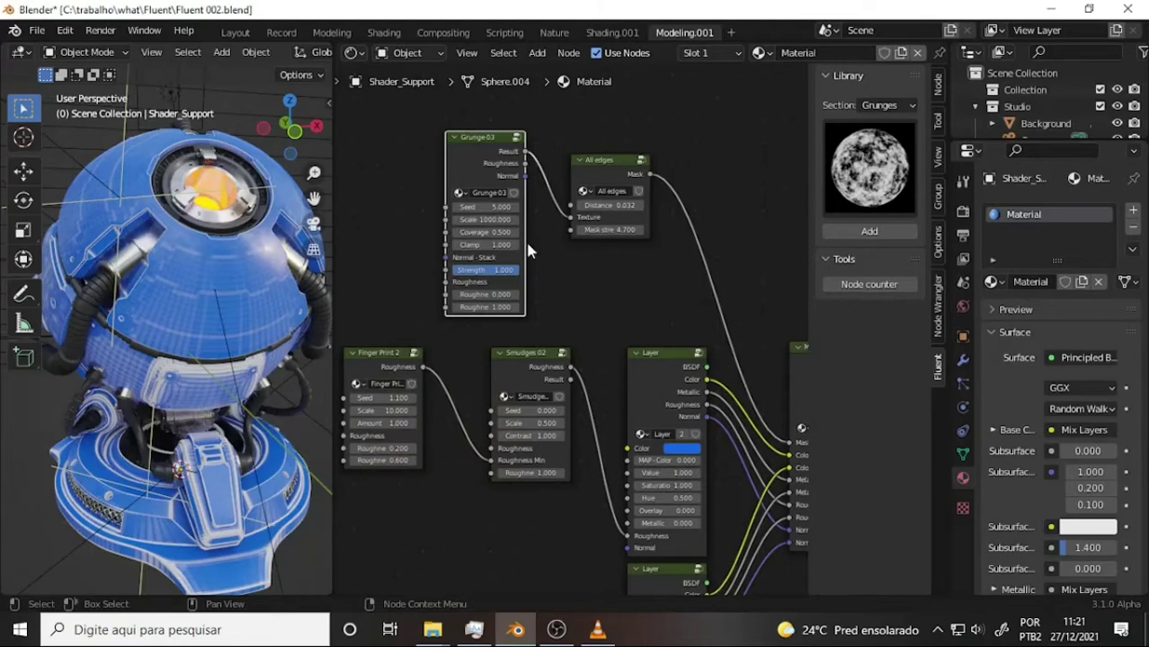
pyautogui.click(496, 220)
pyautogui.write('1')
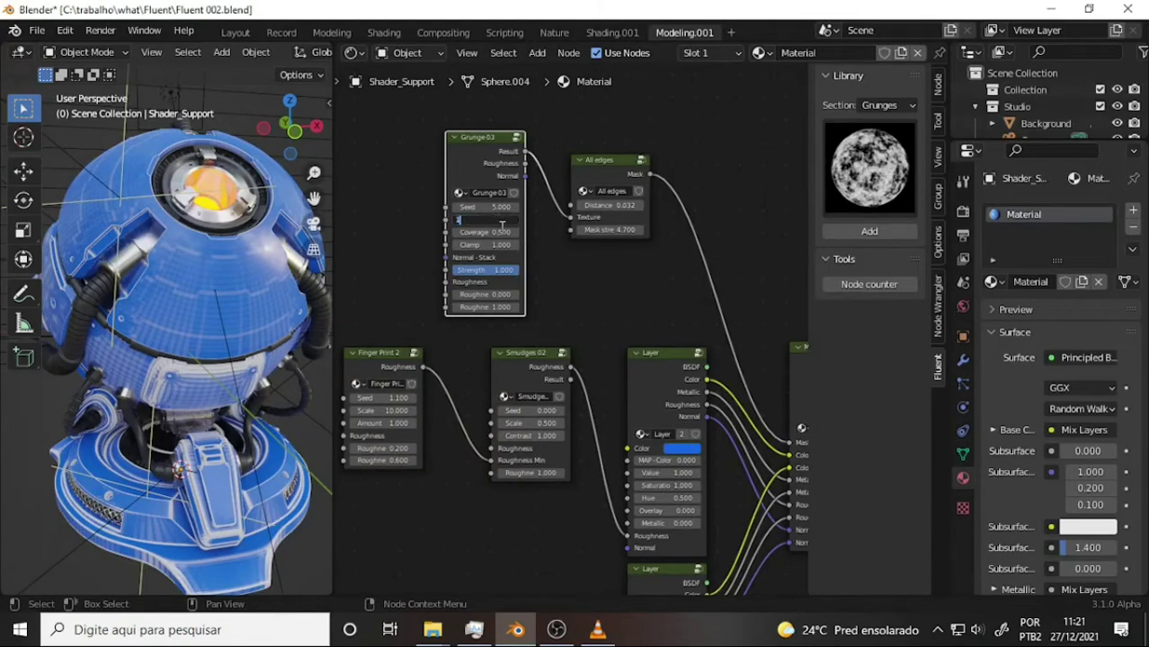
pyautogui.press('Return')
pyautogui.click(497, 208)
pyautogui.write('0')
pyautogui.press('Return')
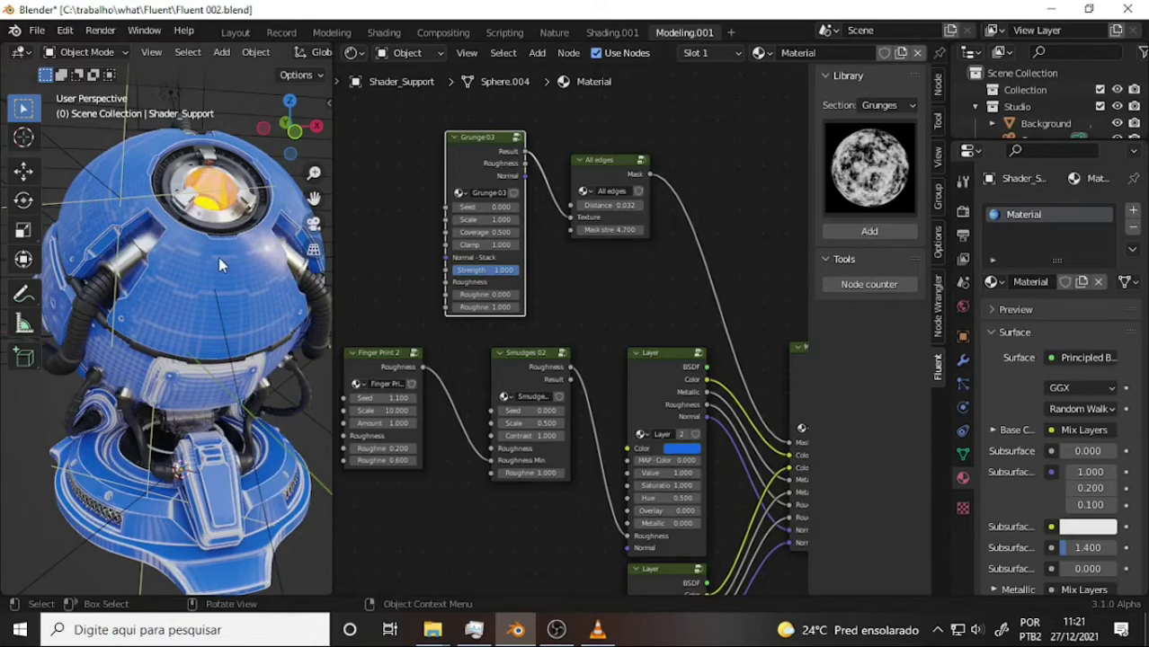
pyautogui.scroll(4, 241, 266)
pyautogui.scroll(-3, 239, 269)
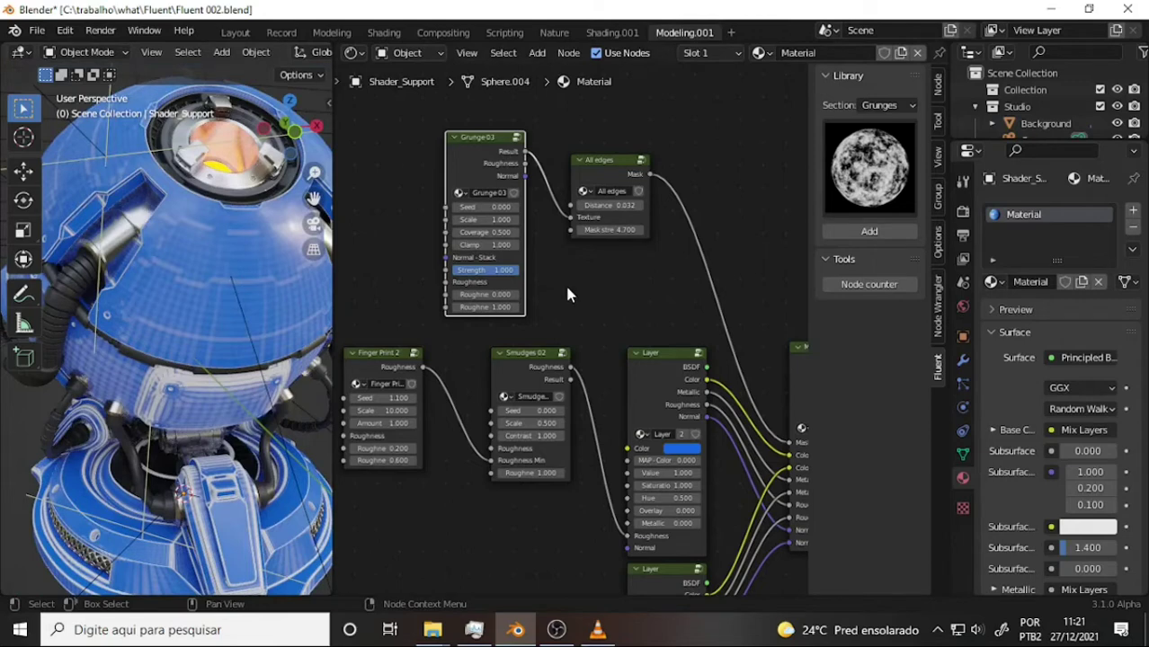
pyautogui.scroll(-1, 869, 180)
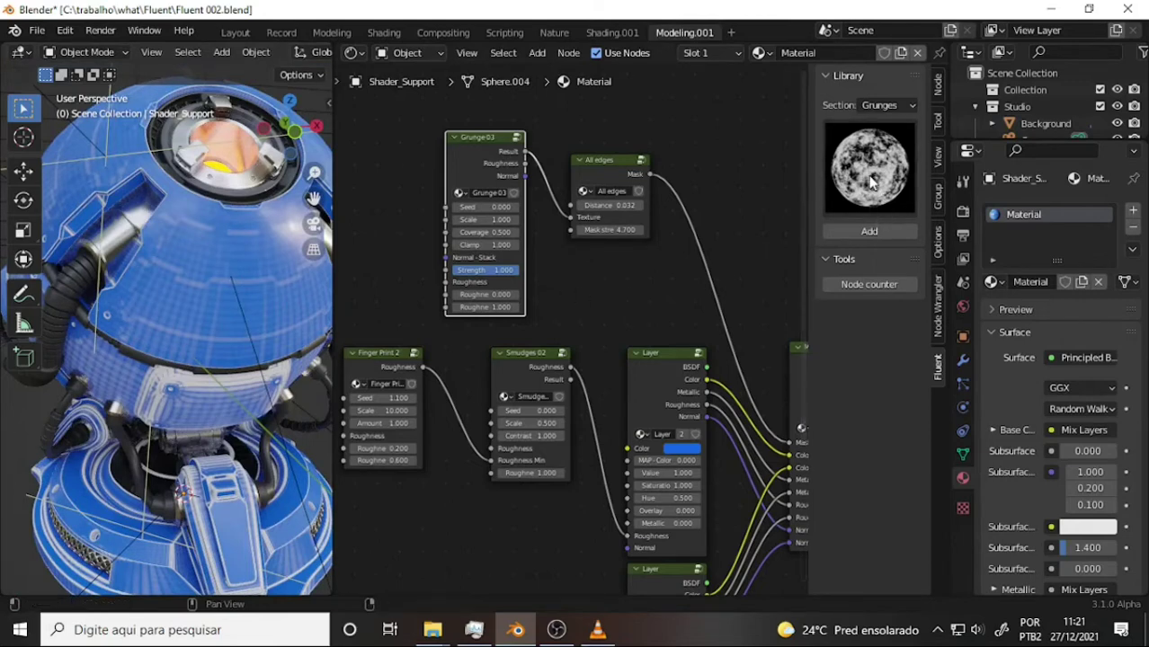
# Add a Grunge 05 texture from the Fluent library's Grunges section.
pyautogui.click(914, 106)
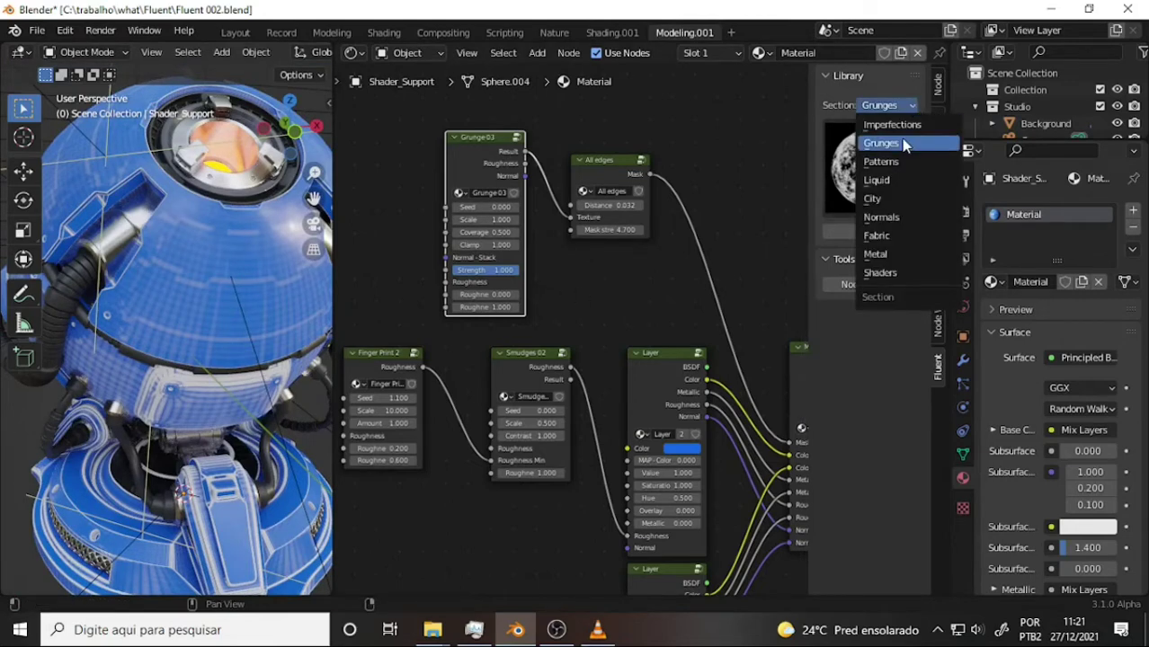
pyautogui.click(902, 144)
pyautogui.click(891, 159)
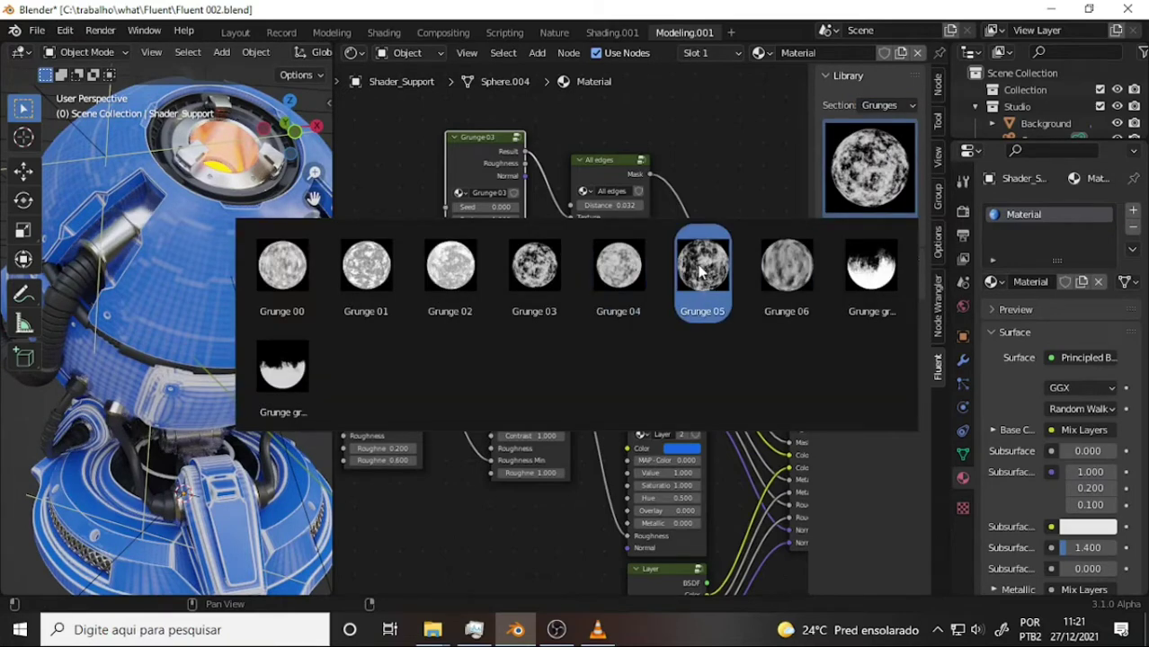
pyautogui.click(701, 269)
# Delete the old Grunge03 node and wire Grunge 05 into the All edges Texture input in its place.
pyautogui.click(488, 144)
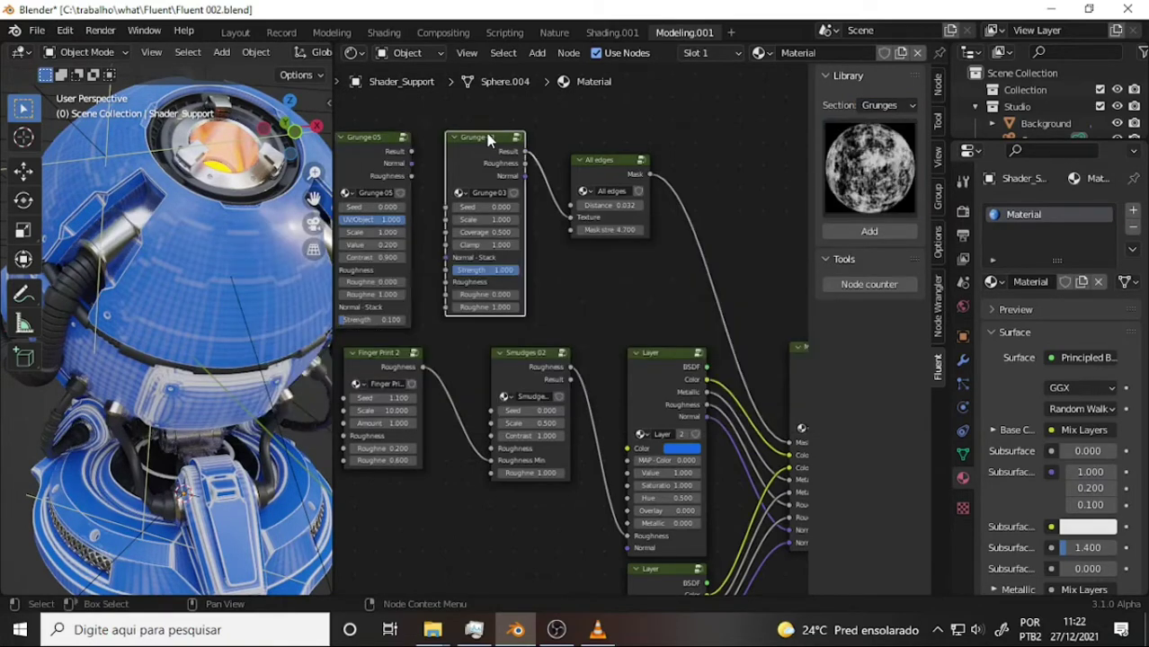
pyautogui.press('Delete')
pyautogui.moveTo(411, 151); pyautogui.dragTo(570, 217)
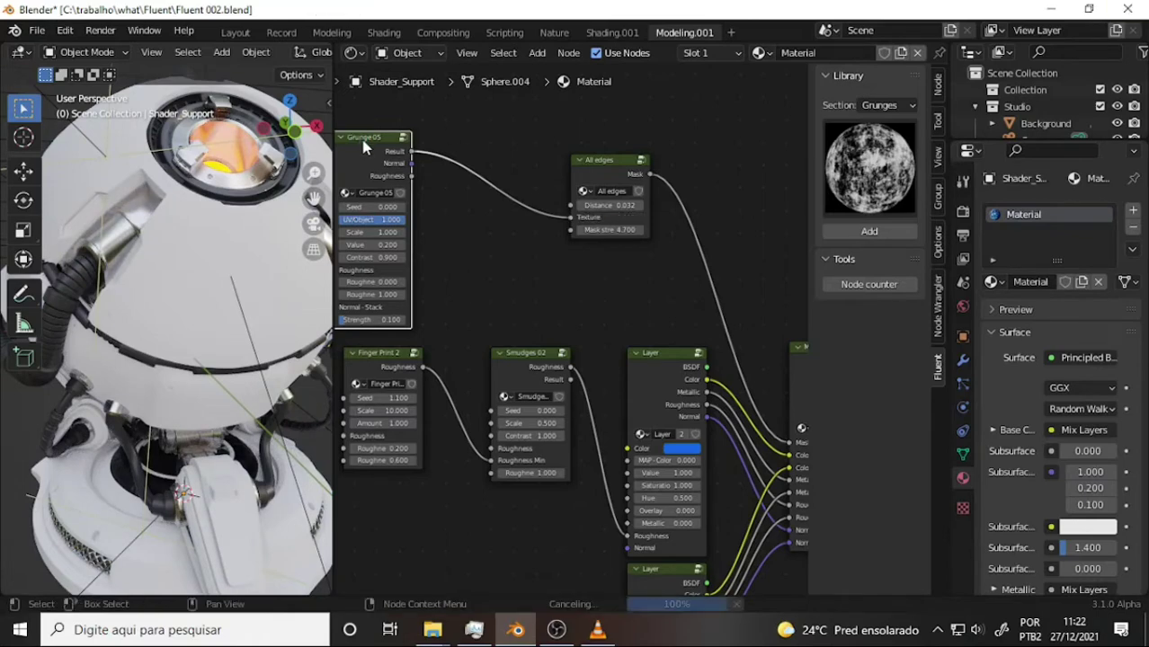
pyautogui.moveTo(358, 137); pyautogui.dragTo(458, 122)
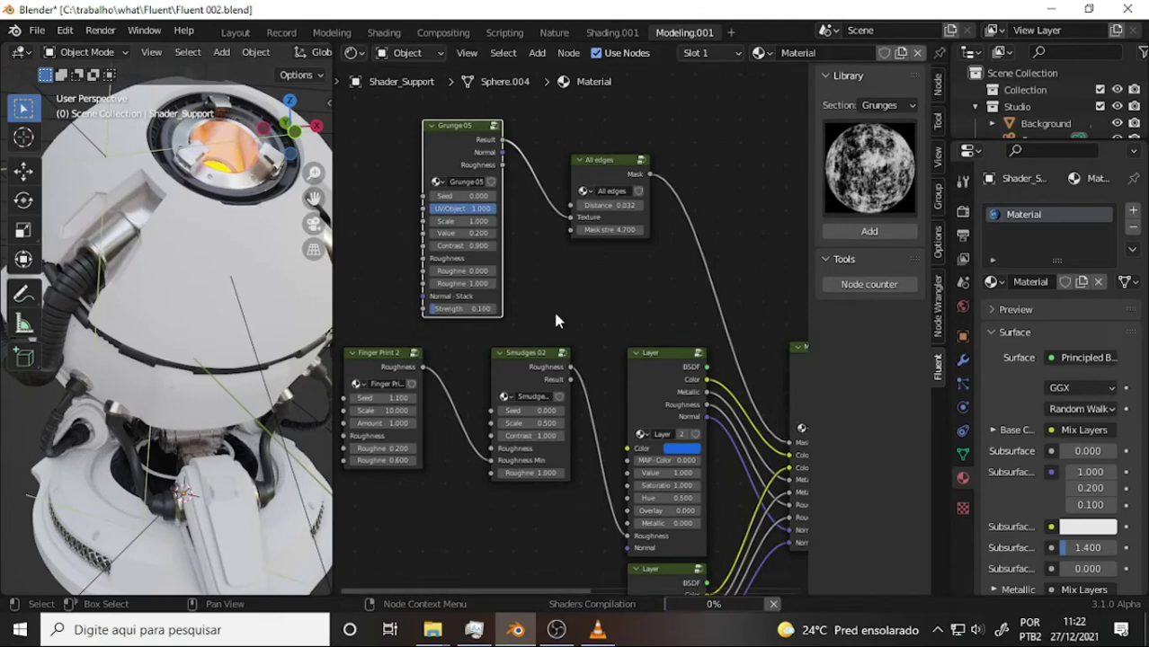
pyautogui.click(556, 630)
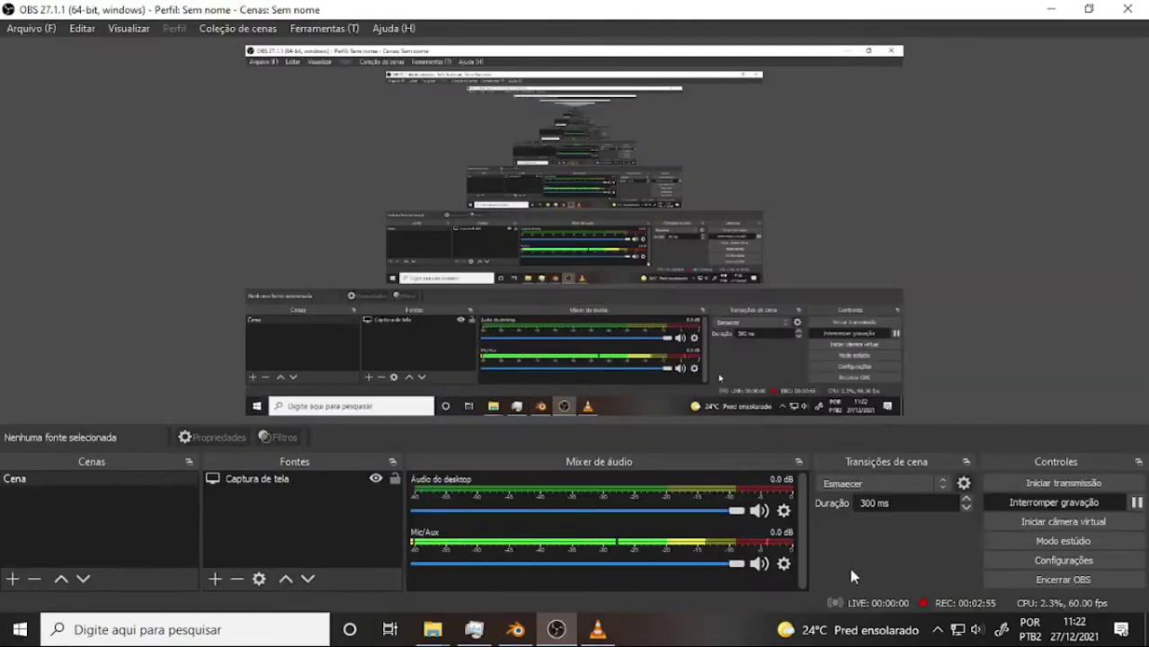
pyautogui.click(515, 630)
pyautogui.scroll(-1, 610, 263)
# Change the All edges mask Distance to 0.2.
pyautogui.moveTo(615, 264); pyautogui.dragTo(666, 239, button='middle')
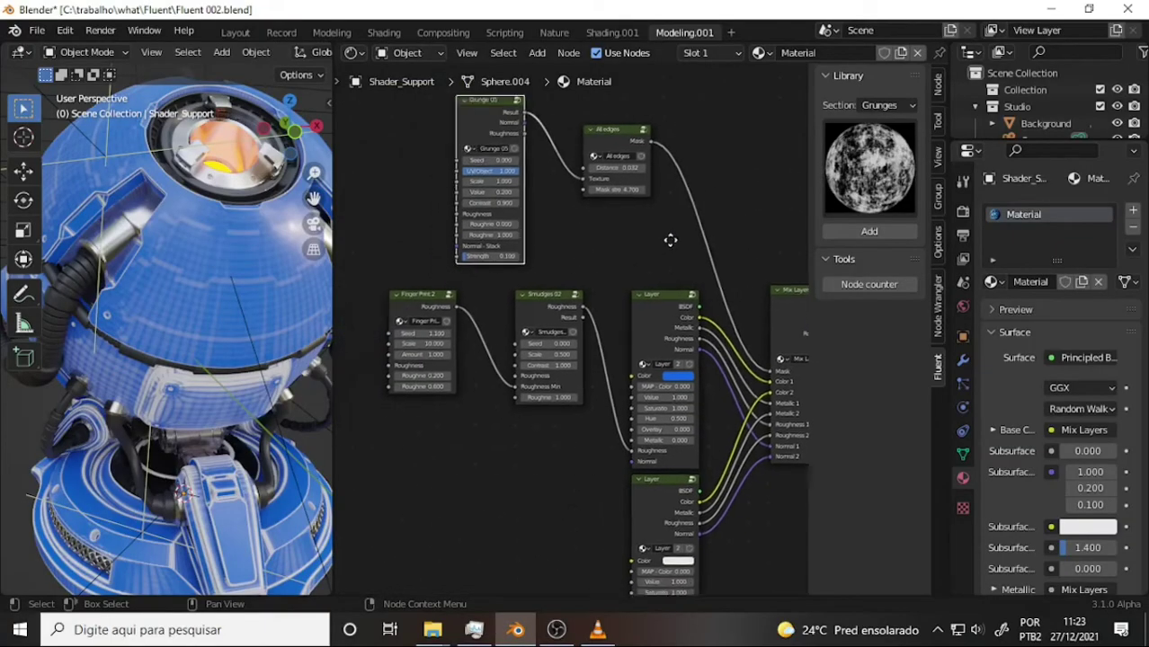
pyautogui.click(656, 179)
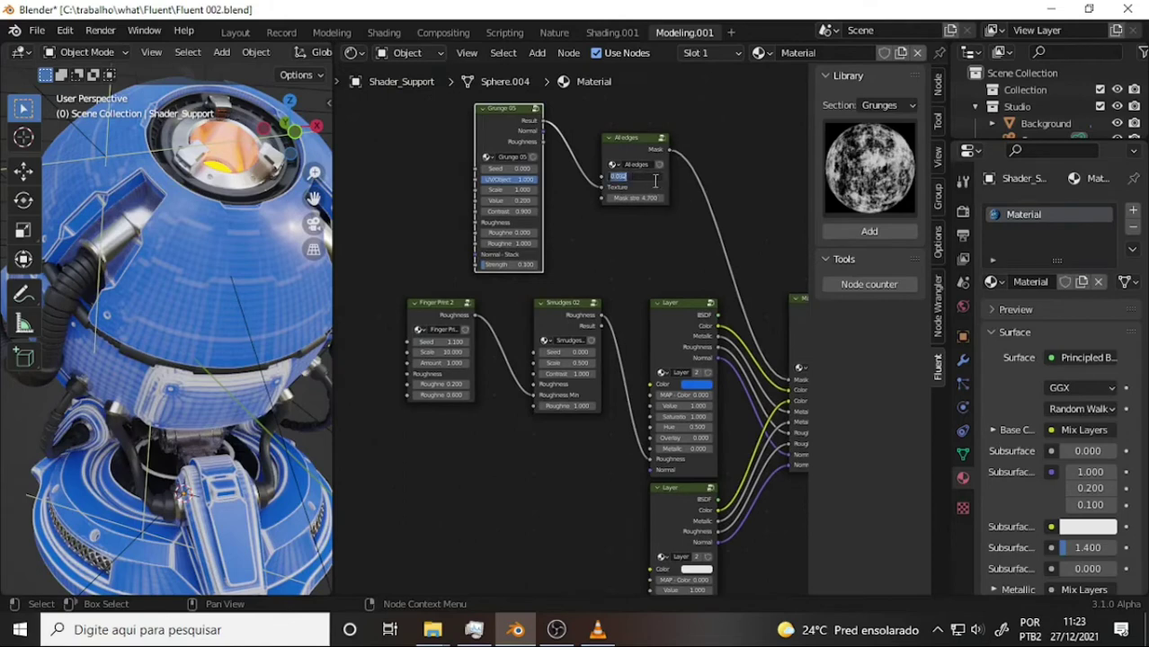
pyautogui.write('0.2')
pyautogui.press('Return')
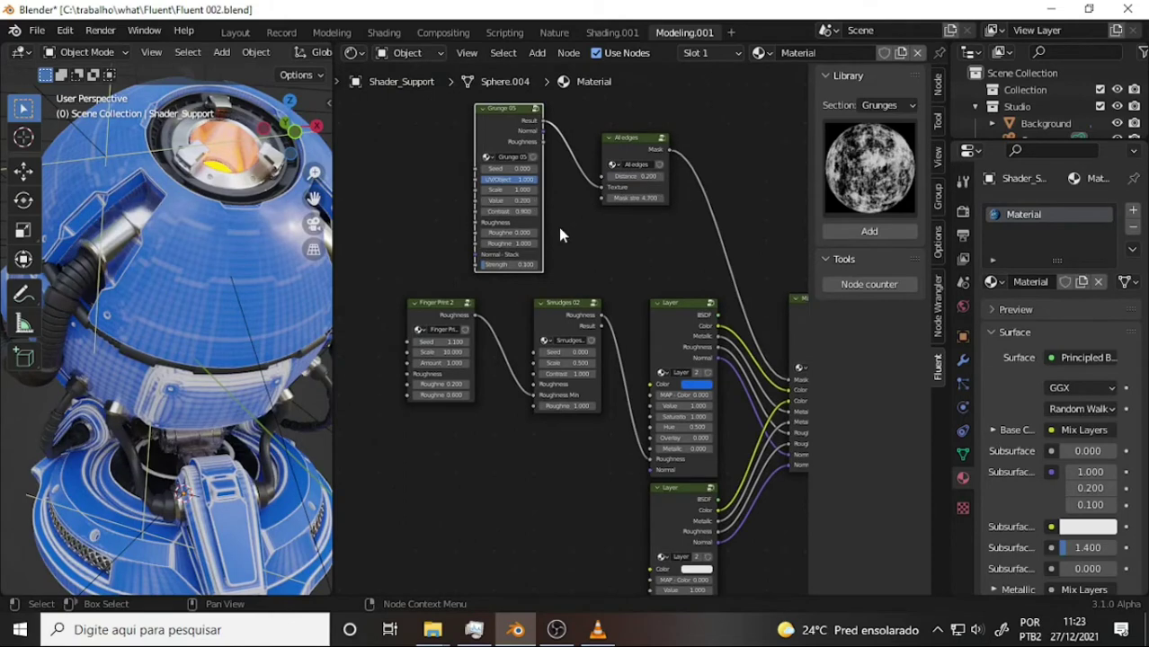
pyautogui.moveTo(609, 258)
pyautogui.mouseDown(button='middle')
pyautogui.moveTo(580, 247)
pyautogui.moveTo(575, 196)
pyautogui.mouseUp(button='middle')
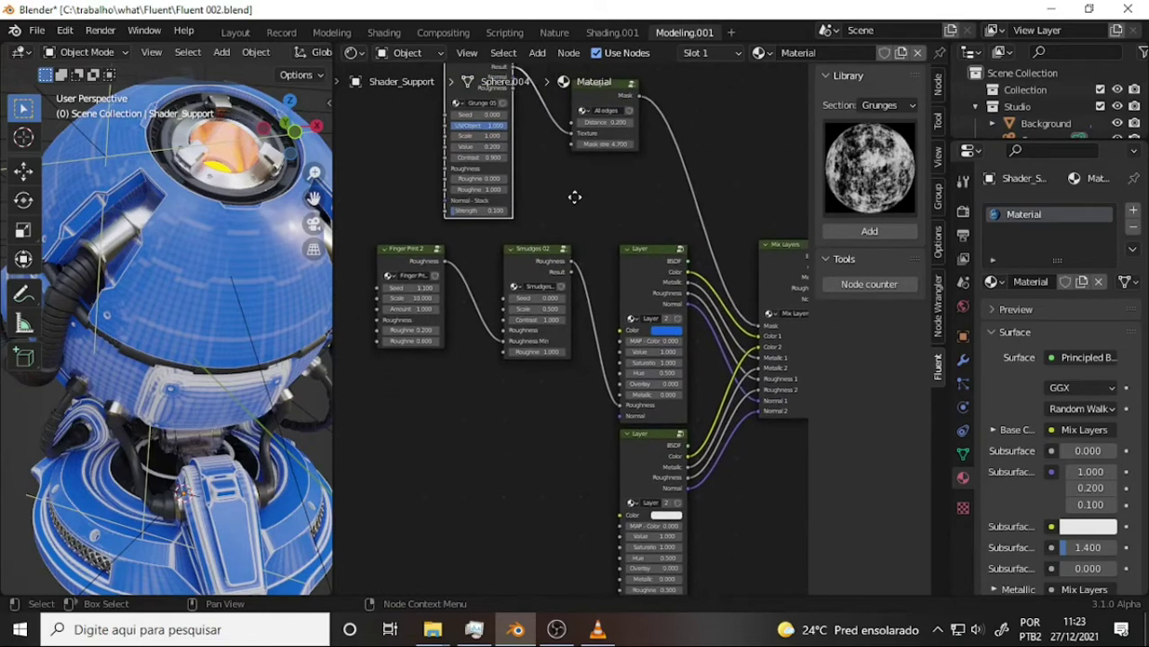
# Shift the lower Layer node's colour from pink to near-white in its colour picker.
pyautogui.click(667, 517)
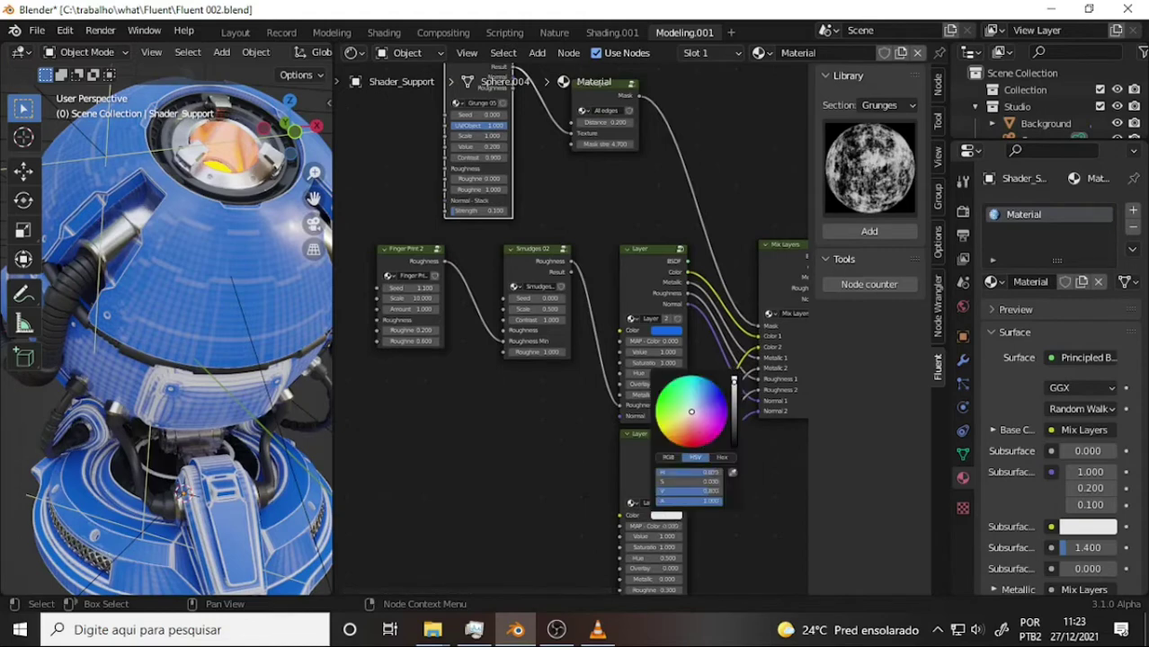
pyautogui.moveTo(691, 412); pyautogui.dragTo(691, 439)
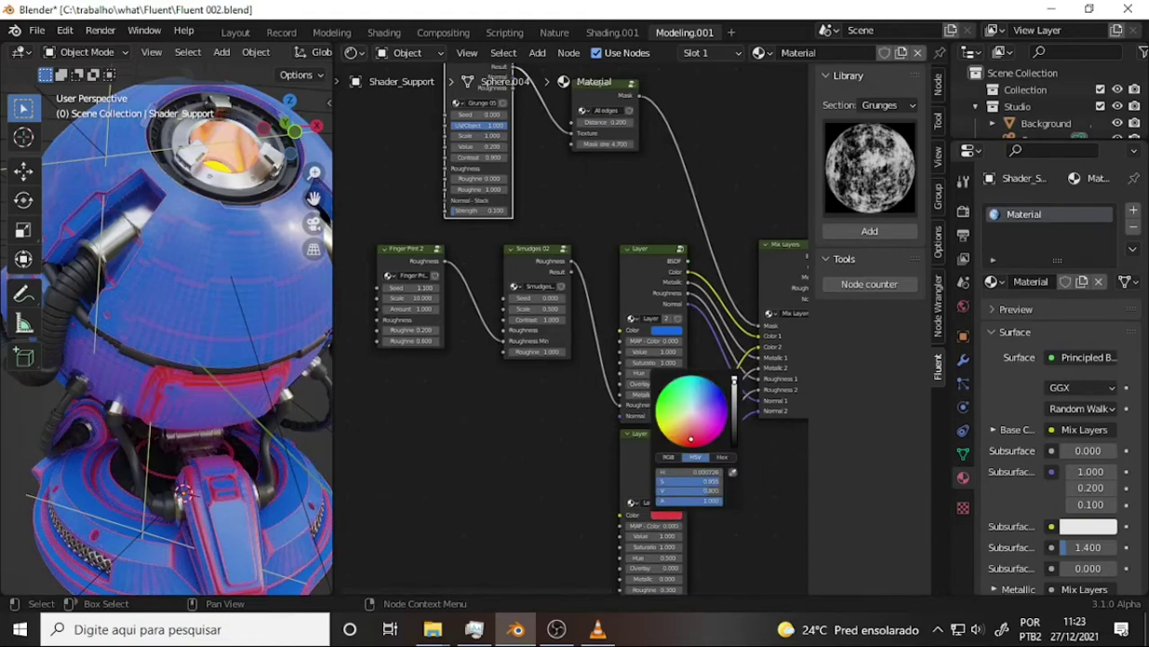
pyautogui.moveTo(734, 387); pyautogui.dragTo(734, 439)
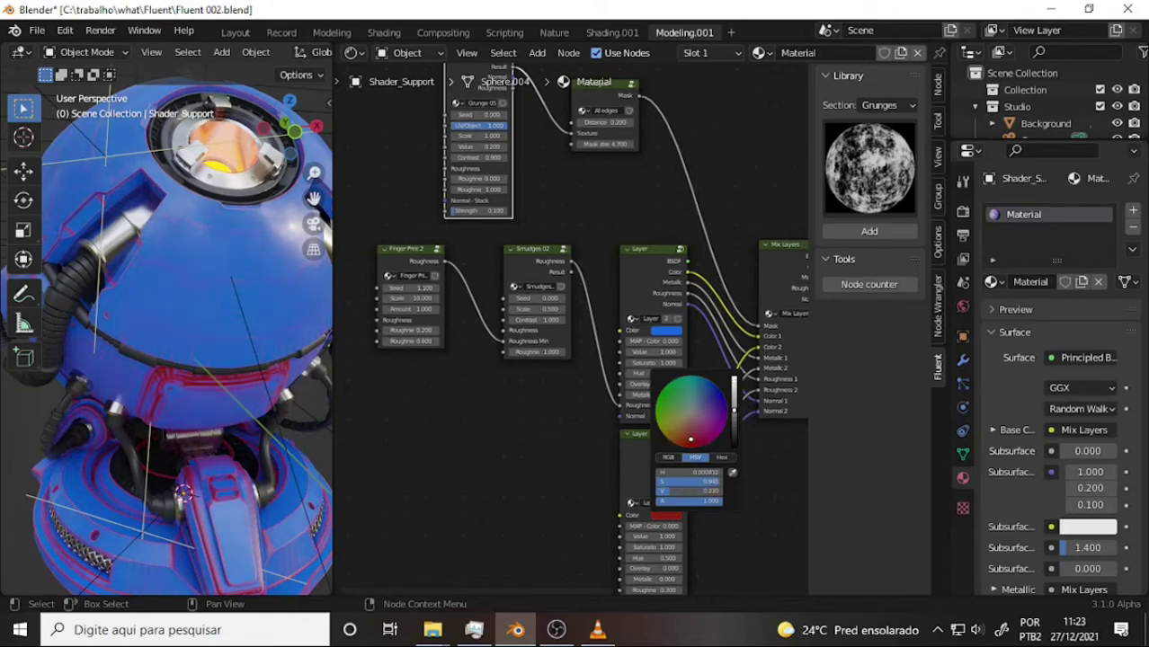
pyautogui.moveTo(734, 426)
pyautogui.mouseDown()
pyautogui.moveTo(688, 417)
pyautogui.moveTo(697, 445)
pyautogui.moveTo(734, 435)
pyautogui.moveTo(734, 379)
pyautogui.mouseUp()
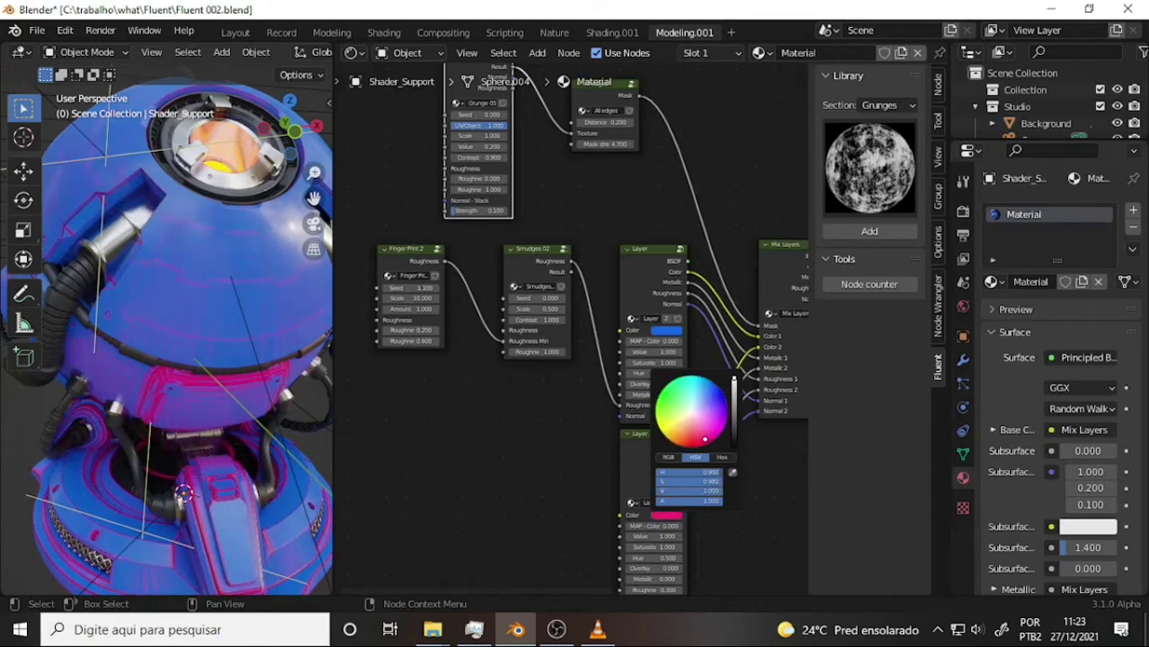
pyautogui.moveTo(706, 445); pyautogui.dragTo(692, 414)
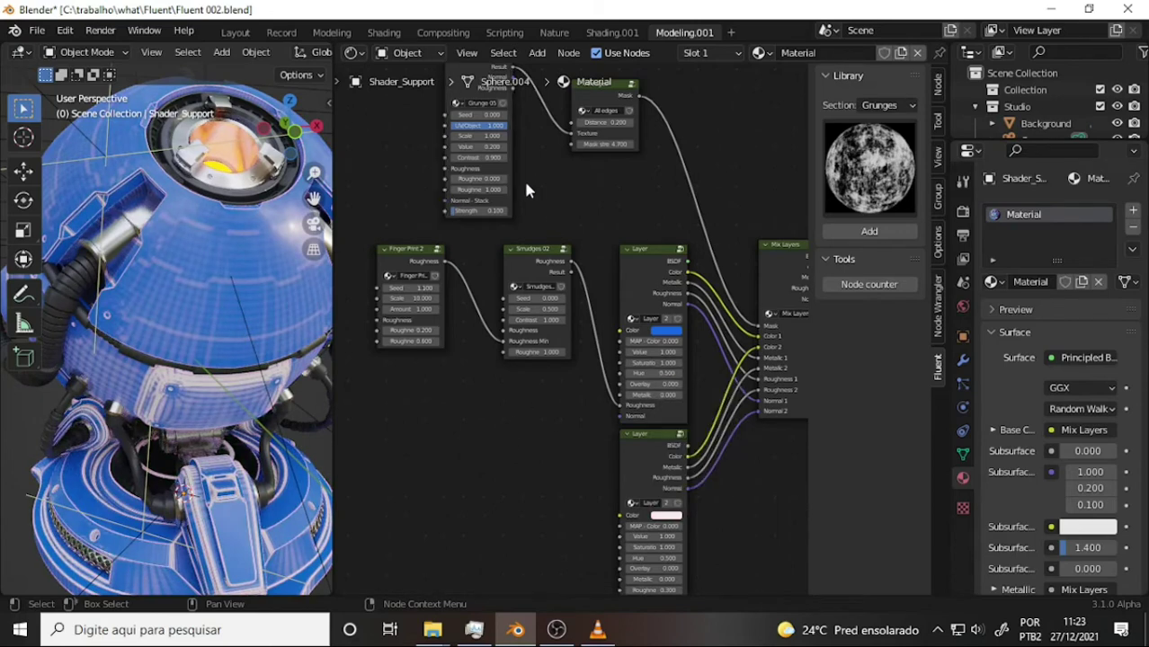
# Link Grunge 05's Normal to the lower Layer node, move Grunge 05 down, nudge All edges right.
pyautogui.scroll(-1, 526, 188)
pyautogui.scroll(-1, 540, 193)
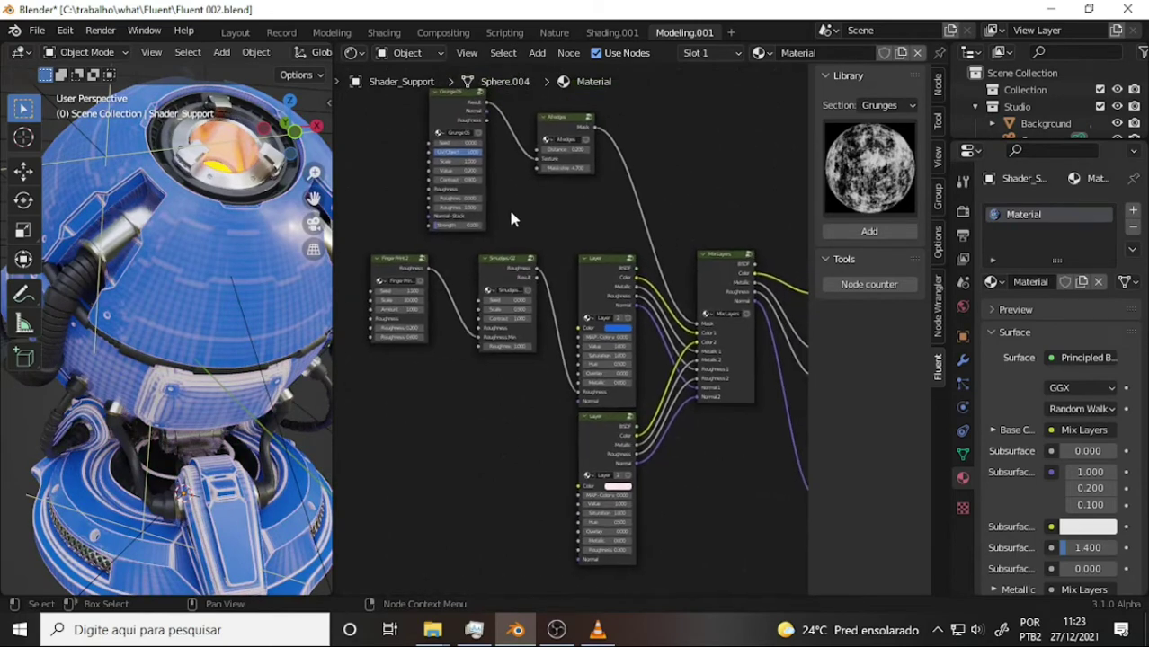
pyautogui.moveTo(482, 107); pyautogui.dragTo(577, 555)
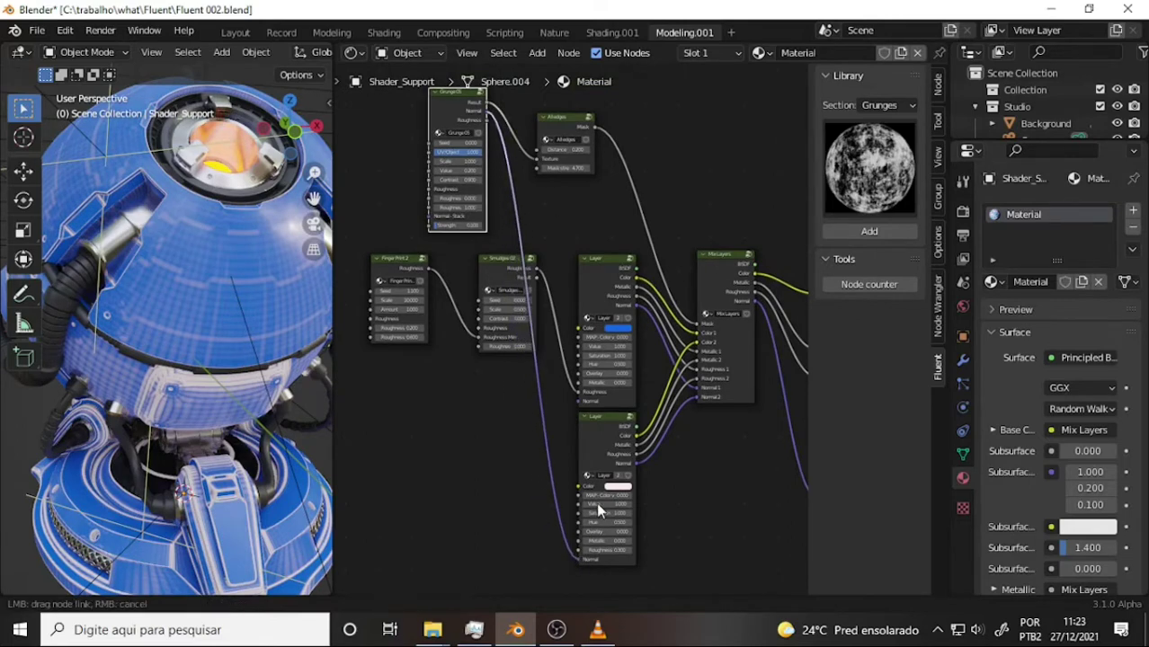
pyautogui.moveTo(457, 94); pyautogui.dragTo(465, 393)
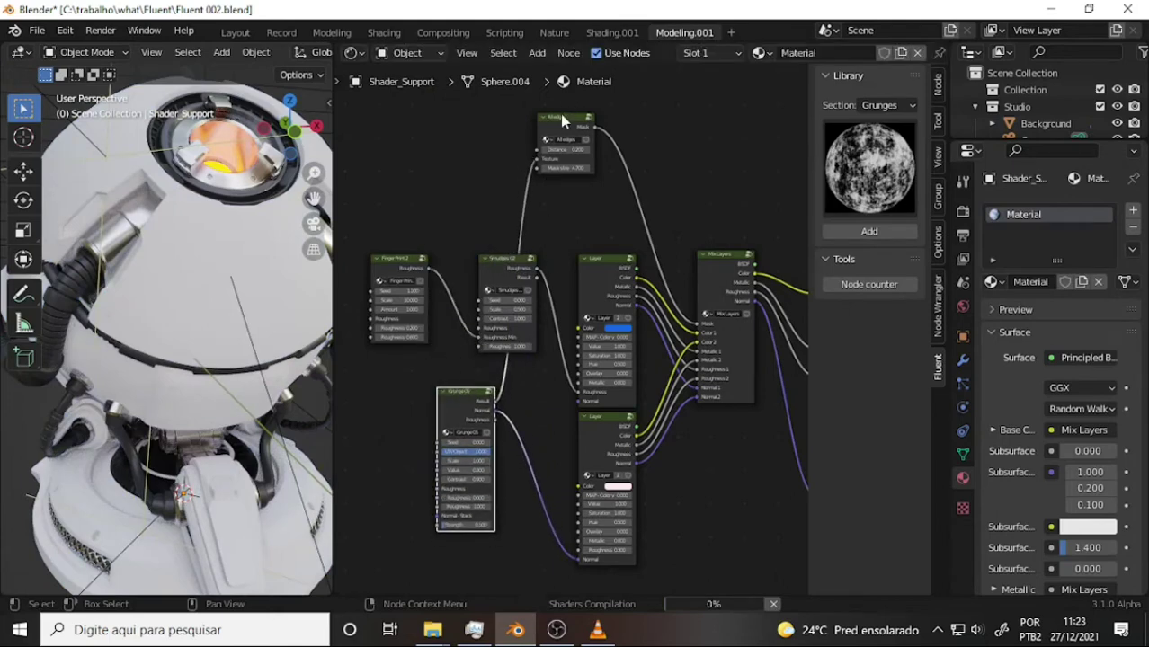
pyautogui.moveTo(560, 116); pyautogui.dragTo(603, 116)
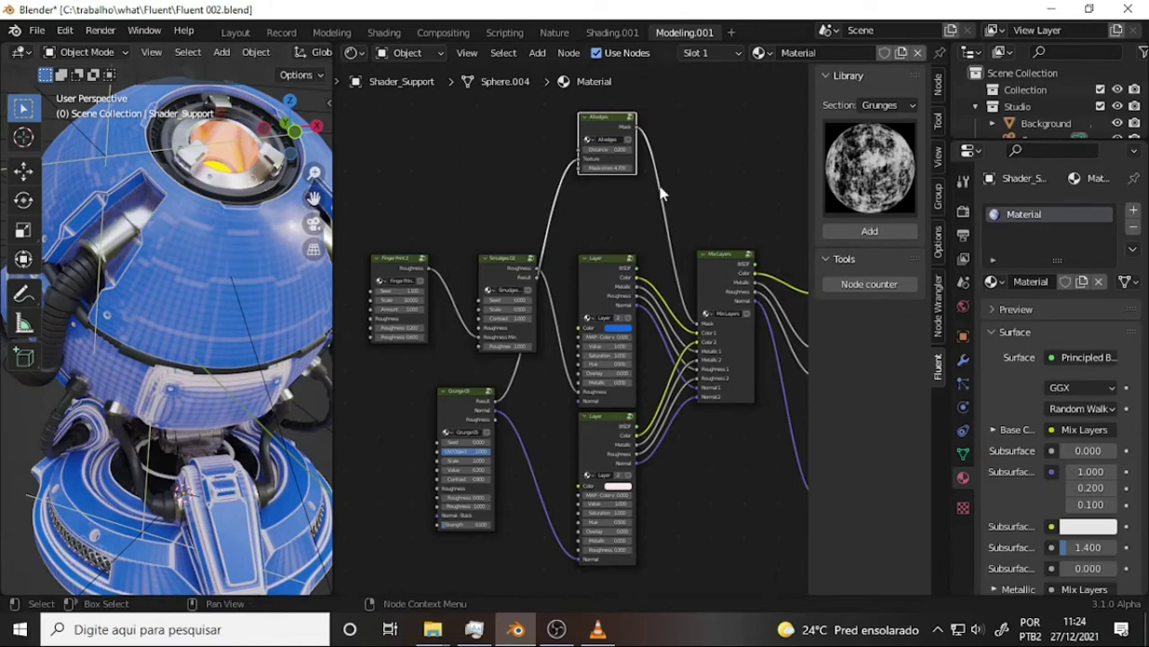
pyautogui.keyDown('ctrl'); pyautogui.moveTo(641, 153); pyautogui.dragTo(628, 288, button='middle'); pyautogui.keyUp('ctrl')
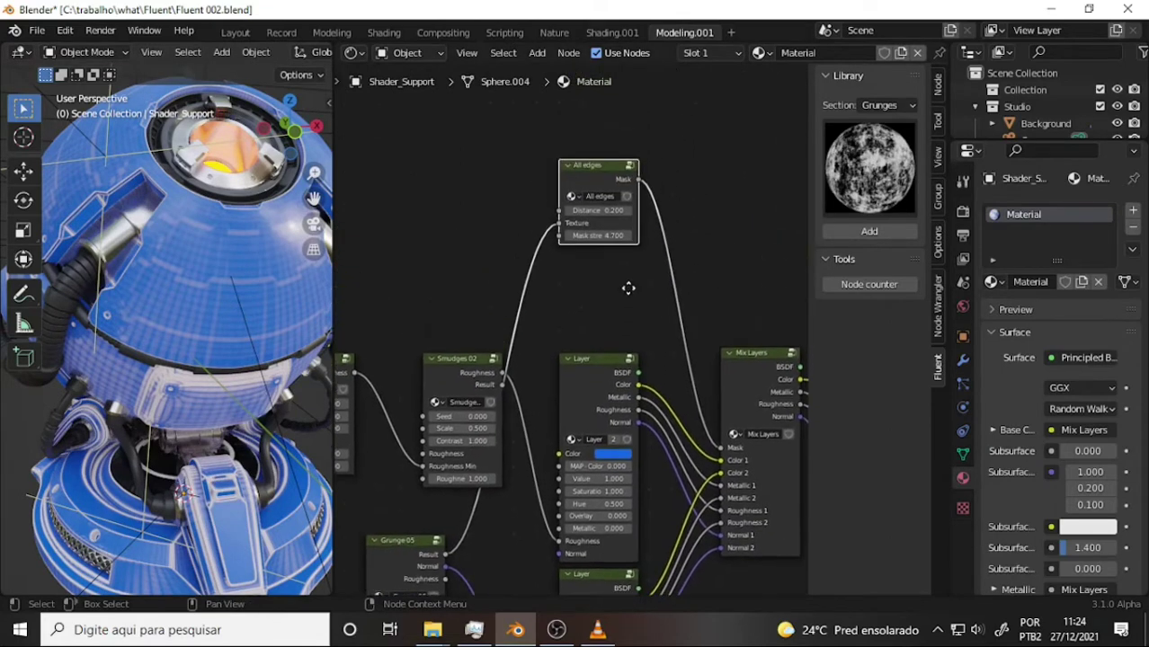
# Enter 0.1 as the All edges Distance after briefly trying 1.
pyautogui.click(614, 211)
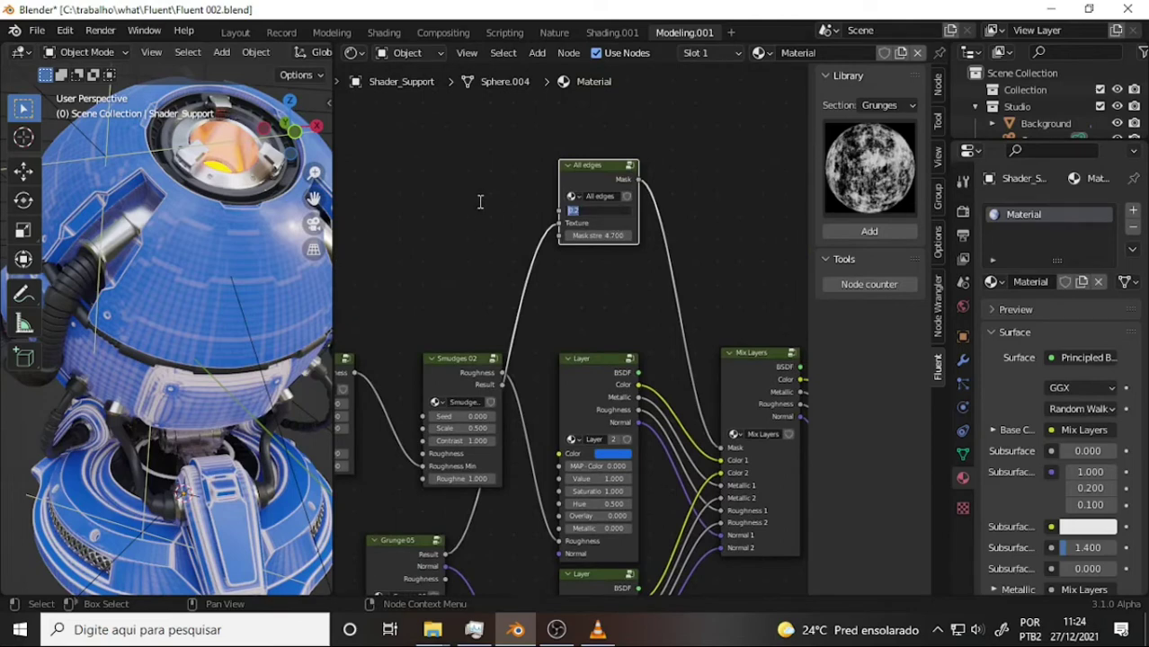
pyautogui.write('1')
pyautogui.press('Return')
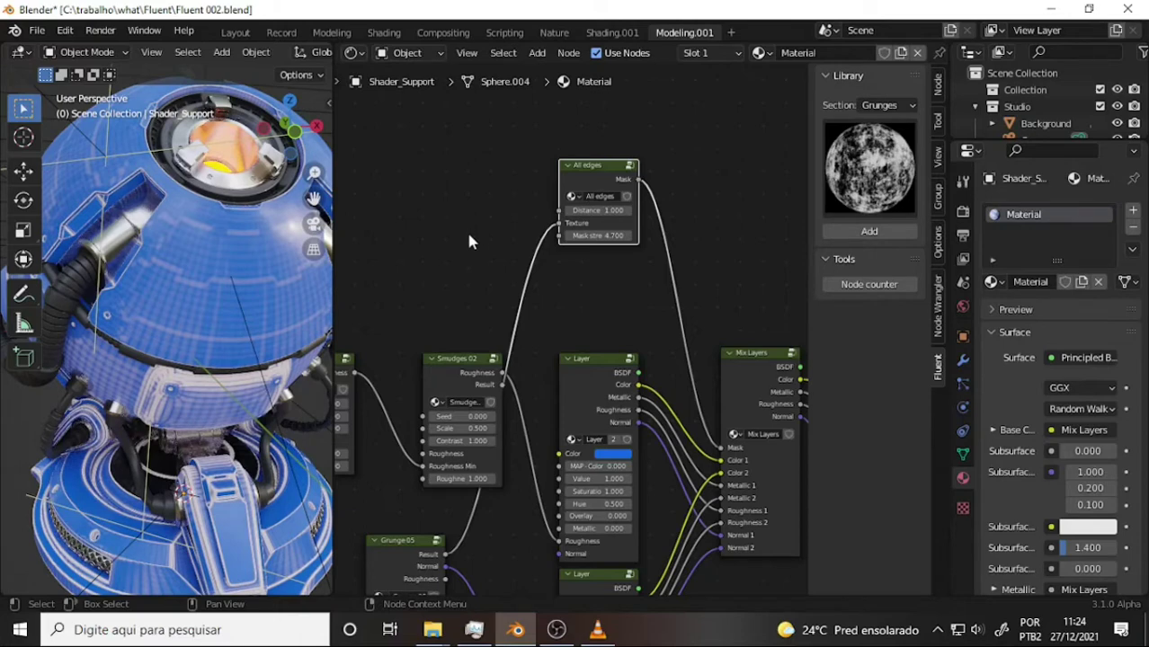
pyautogui.click(611, 209)
pyautogui.press('BackSpace')
pyautogui.write('.1')
pyautogui.press('Return')
# Frame the whole node graph and orbit the robot to inspect its worn edges.
pyautogui.scroll(-2, 436, 241)
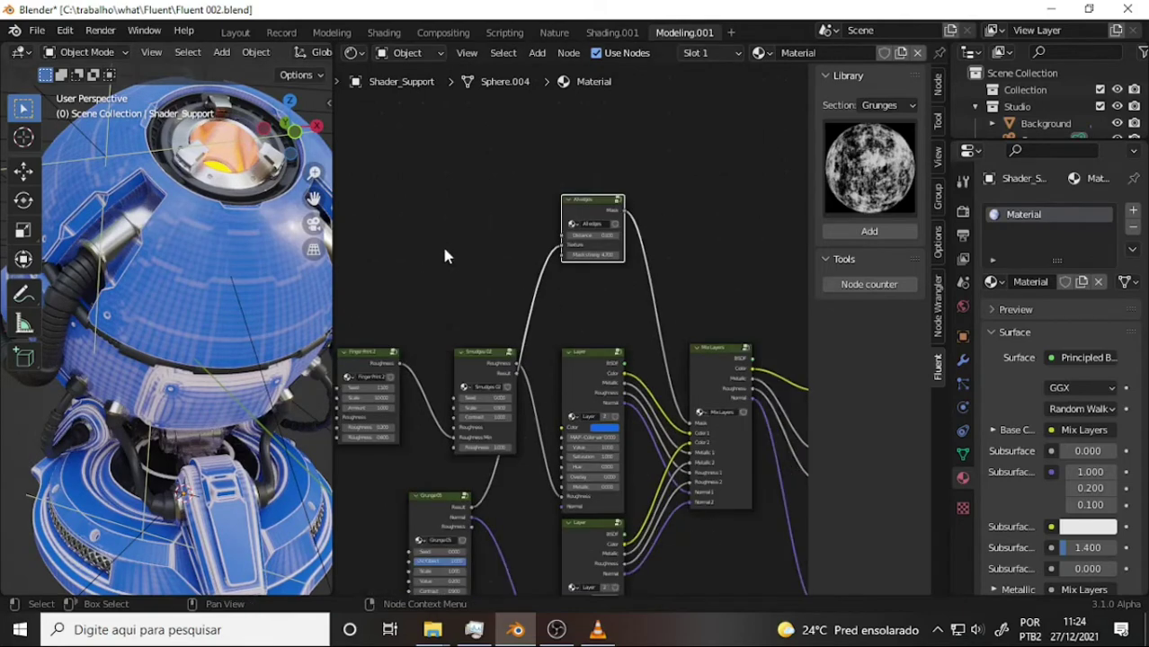
pyautogui.moveTo(446, 254)
pyautogui.mouseDown(button='middle')
pyautogui.moveTo(433, 137)
pyautogui.moveTo(462, 115)
pyautogui.mouseUp(button='middle')
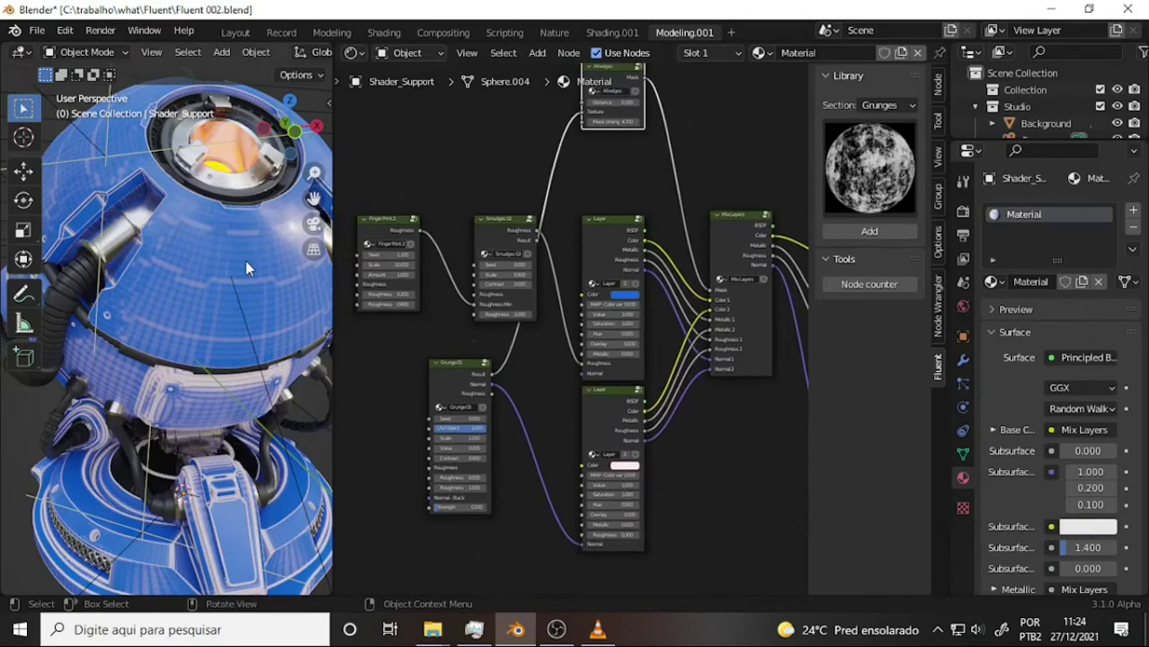
pyautogui.scroll(2, 246, 261)
pyautogui.scroll(3, 245, 264)
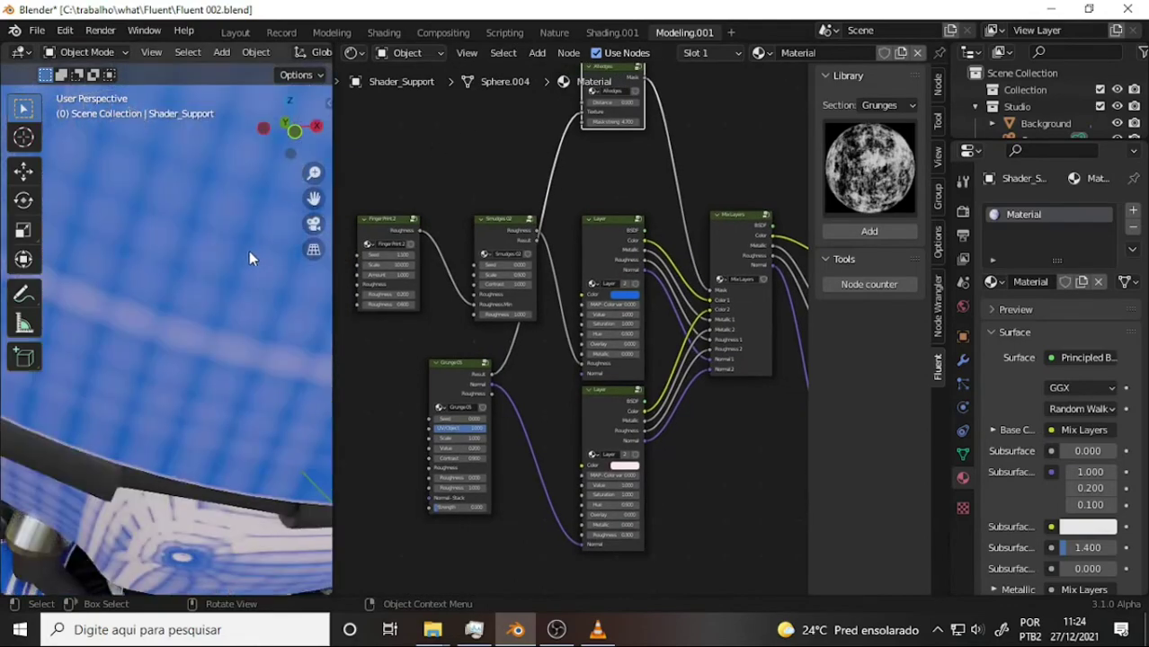
pyautogui.scroll(-3, 249, 251)
pyautogui.scroll(-2, 249, 250)
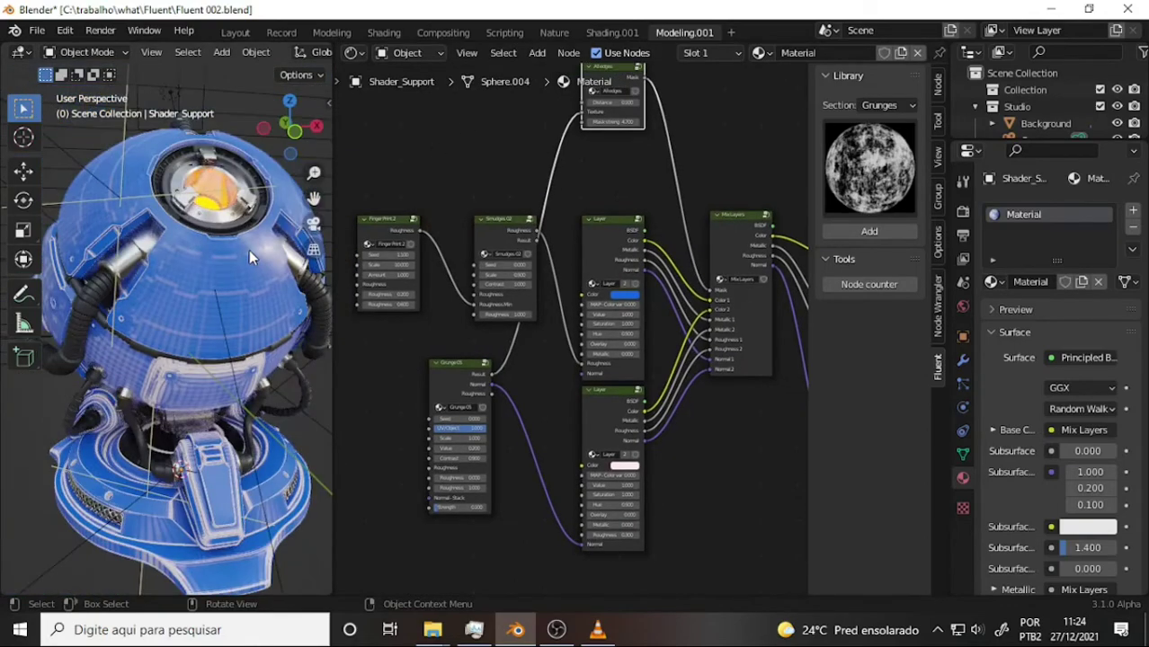
pyautogui.scroll(2, 249, 250)
pyautogui.moveTo(250, 249); pyautogui.dragTo(227, 285, button='middle')
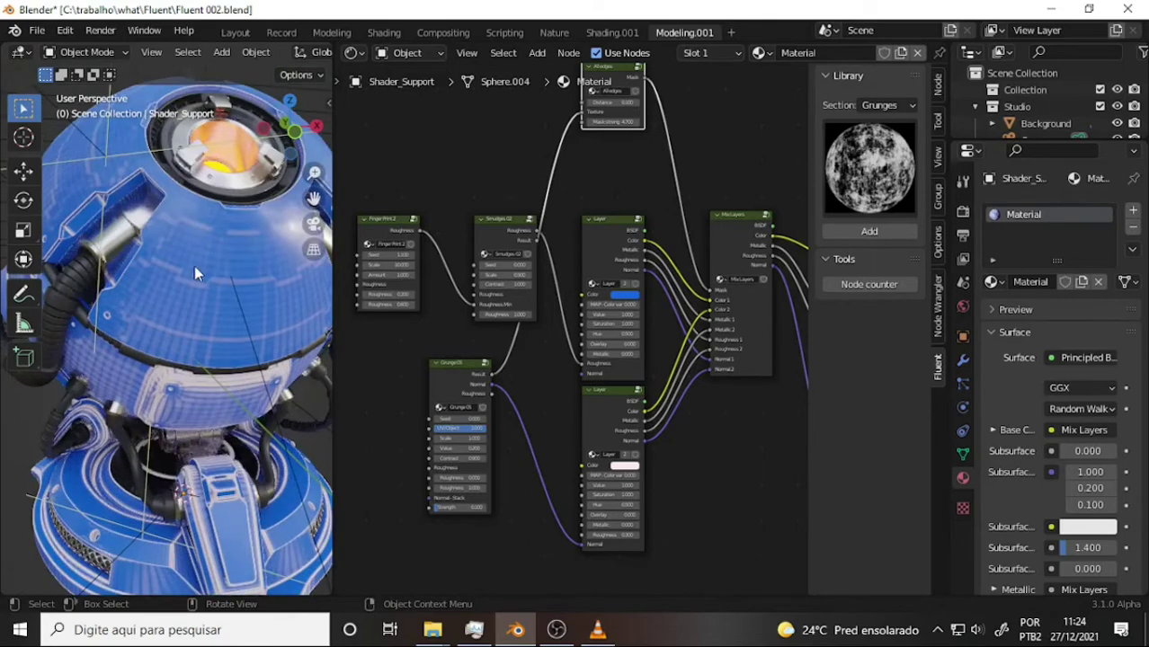
# Set the All edges node's Mask strength to 1.
pyautogui.click(632, 122)
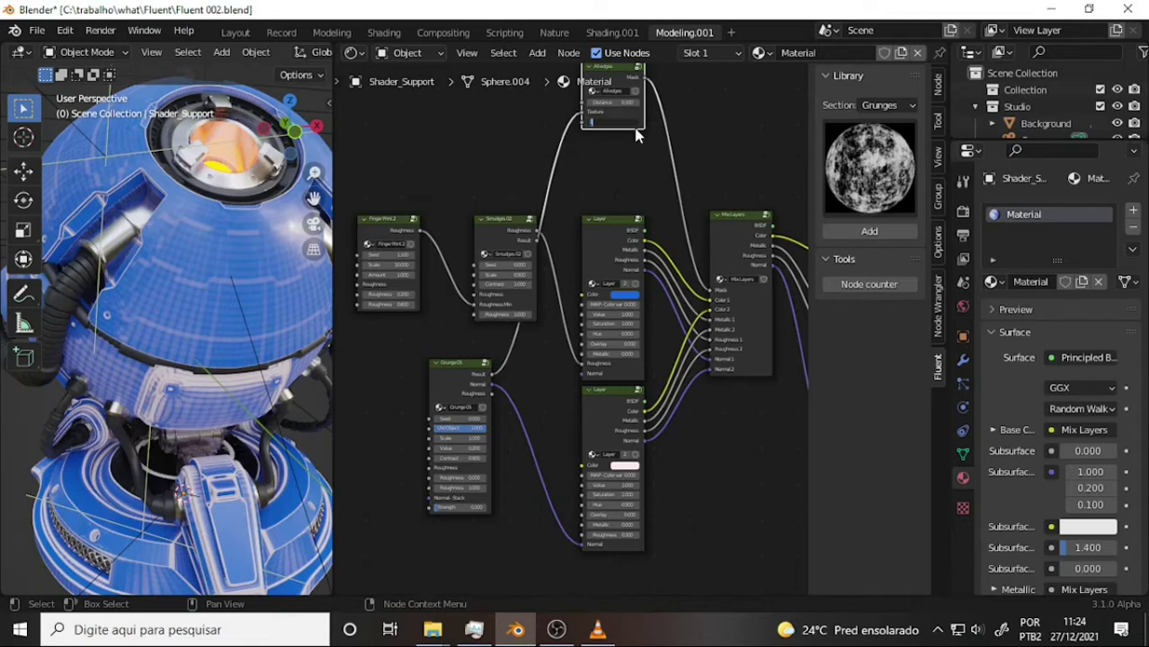
pyautogui.press('Return')
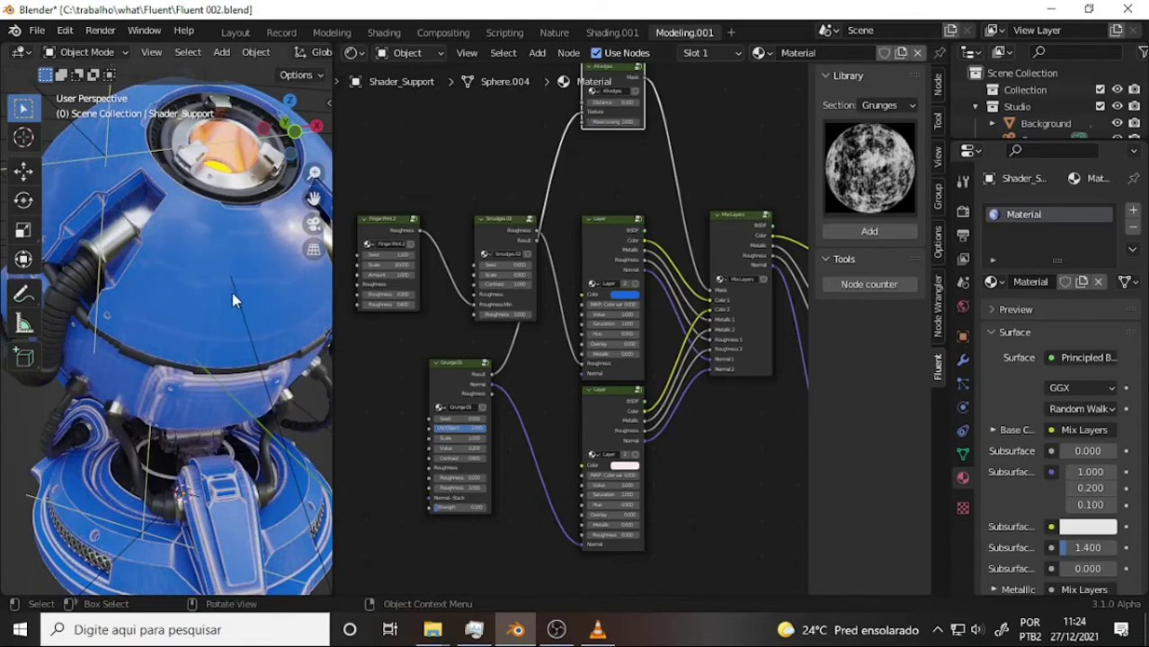
pyautogui.scroll(-4, 232, 301)
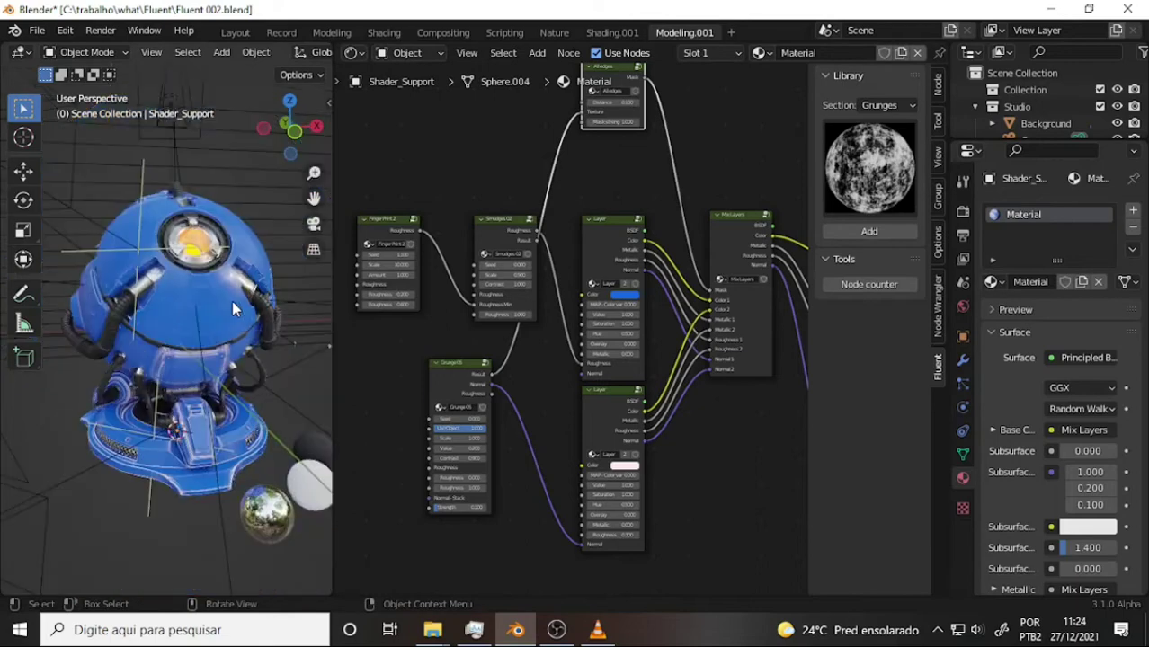
pyautogui.scroll(3, 232, 300)
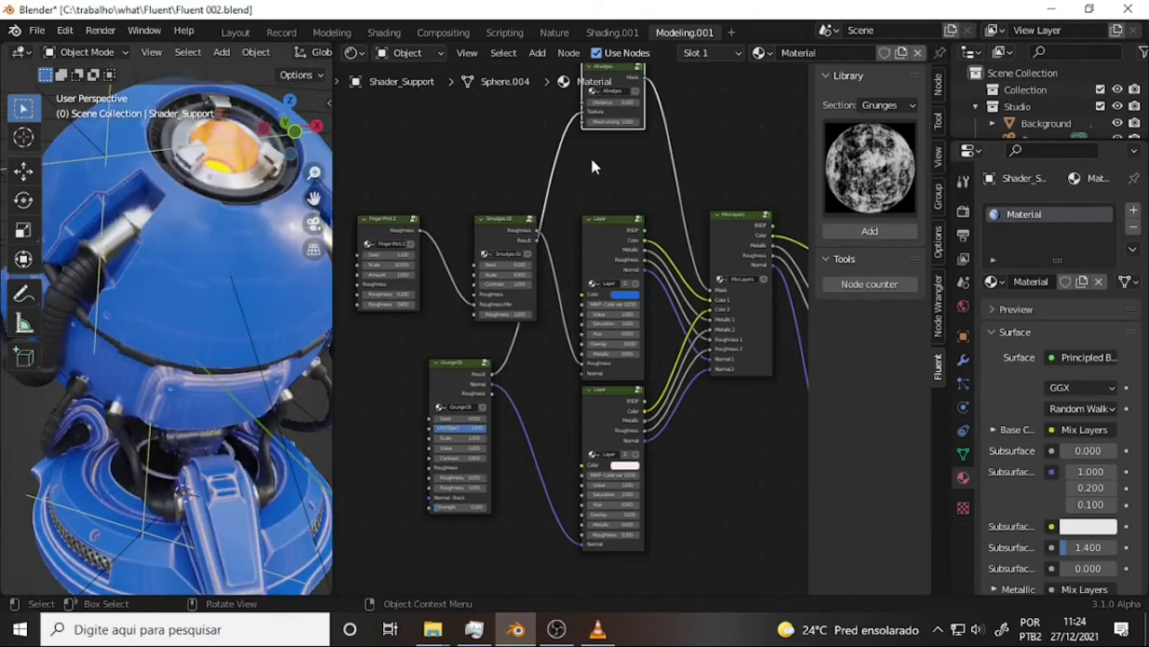
pyautogui.click(627, 126)
pyautogui.write('1')
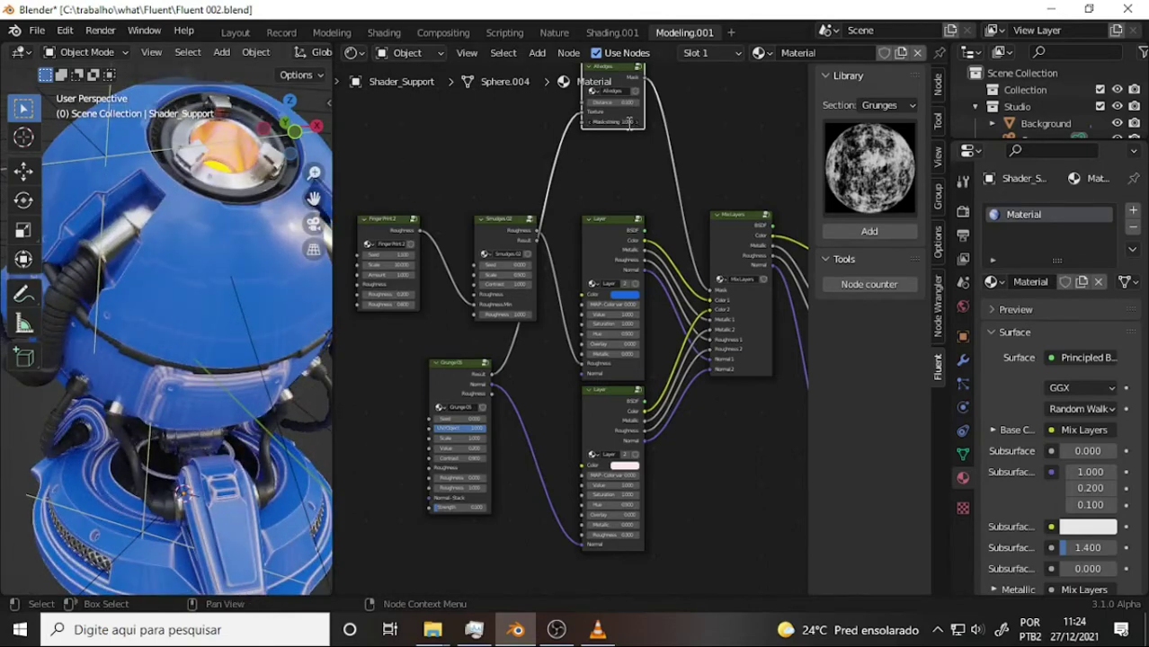
pyautogui.press('Return')
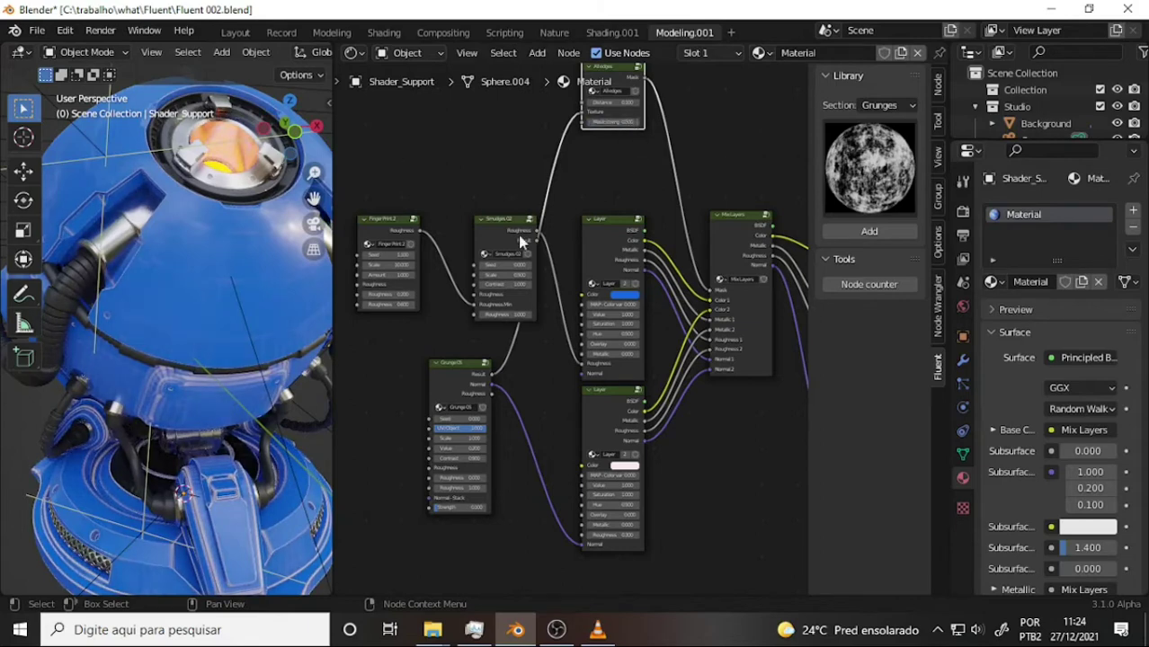
# Set the All edges Distance to 0.8, then to 0.03 for thin worn edges.
pyautogui.moveTo(226, 306); pyautogui.dragTo(226, 306, button='middle')
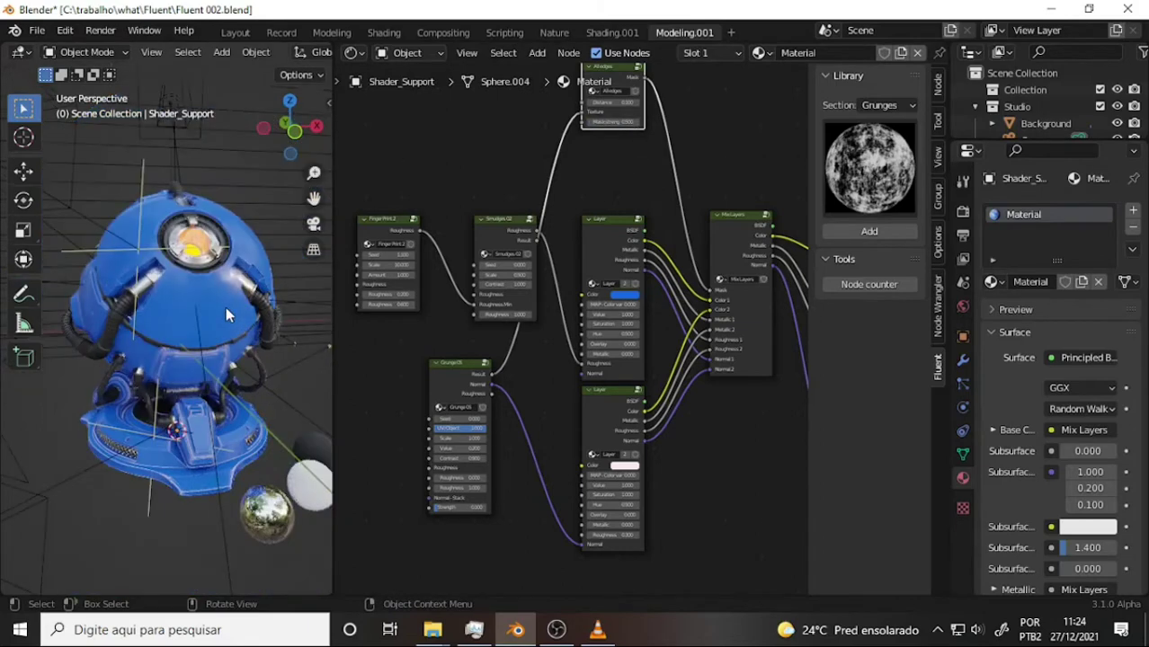
pyautogui.scroll(2, 226, 307)
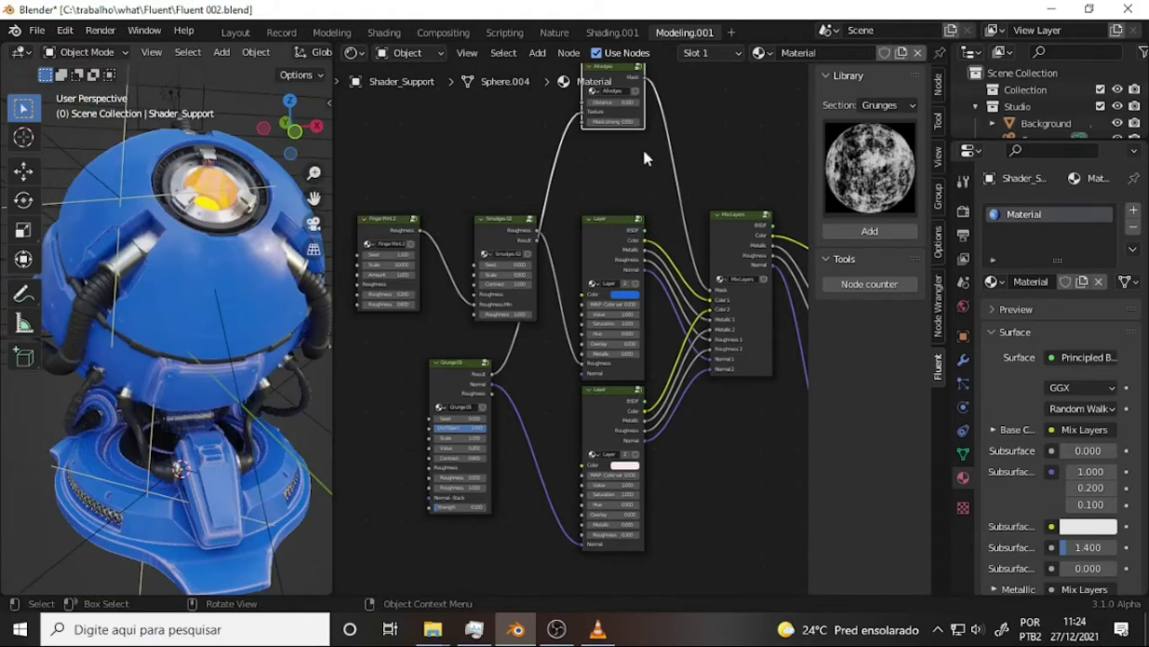
pyautogui.doubleClick(629, 103)
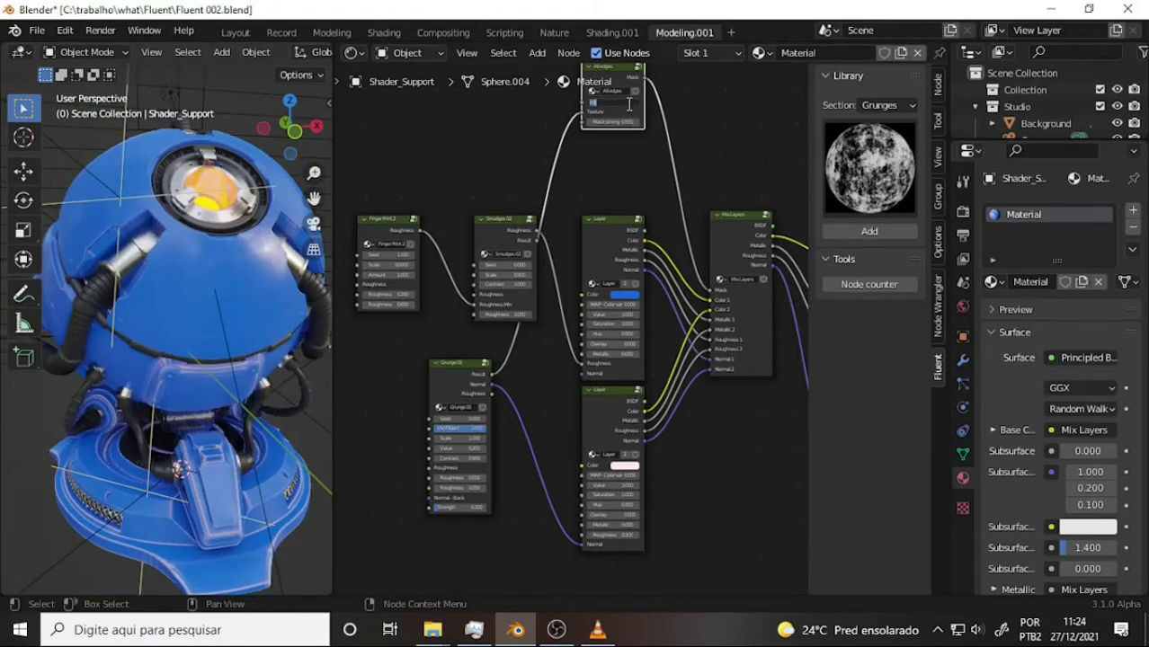
pyautogui.write('0.8')
pyautogui.press('Return')
pyautogui.doubleClick(629, 102)
pyautogui.write('0.03')
pyautogui.press('Return')
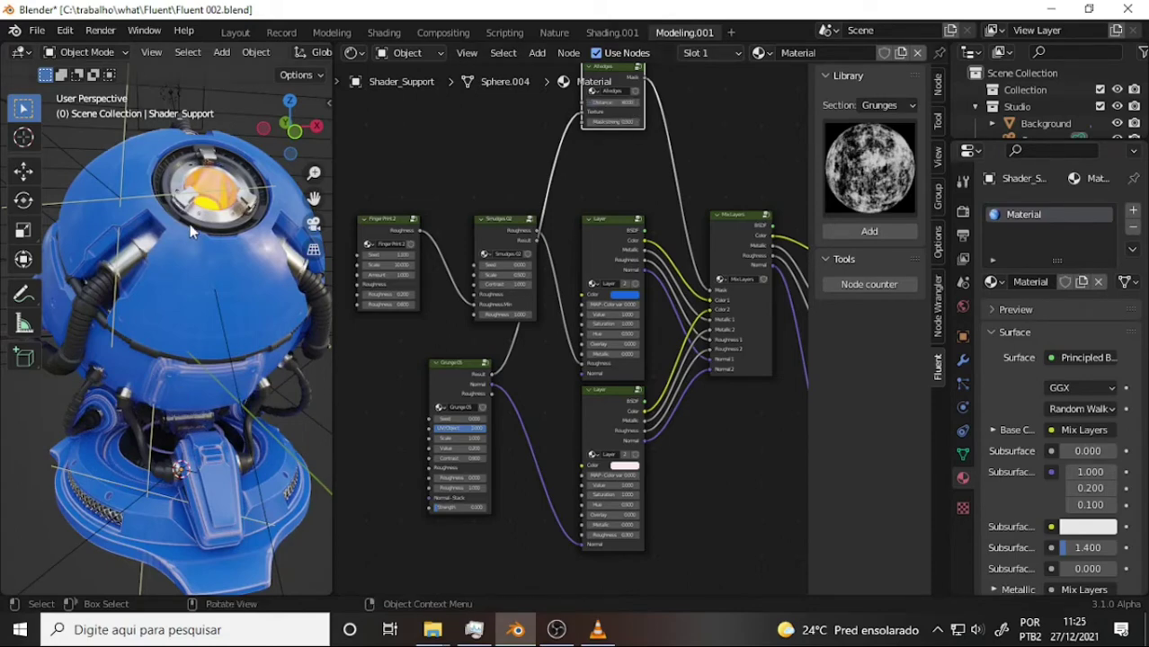
pyautogui.scroll(5, 188, 199)
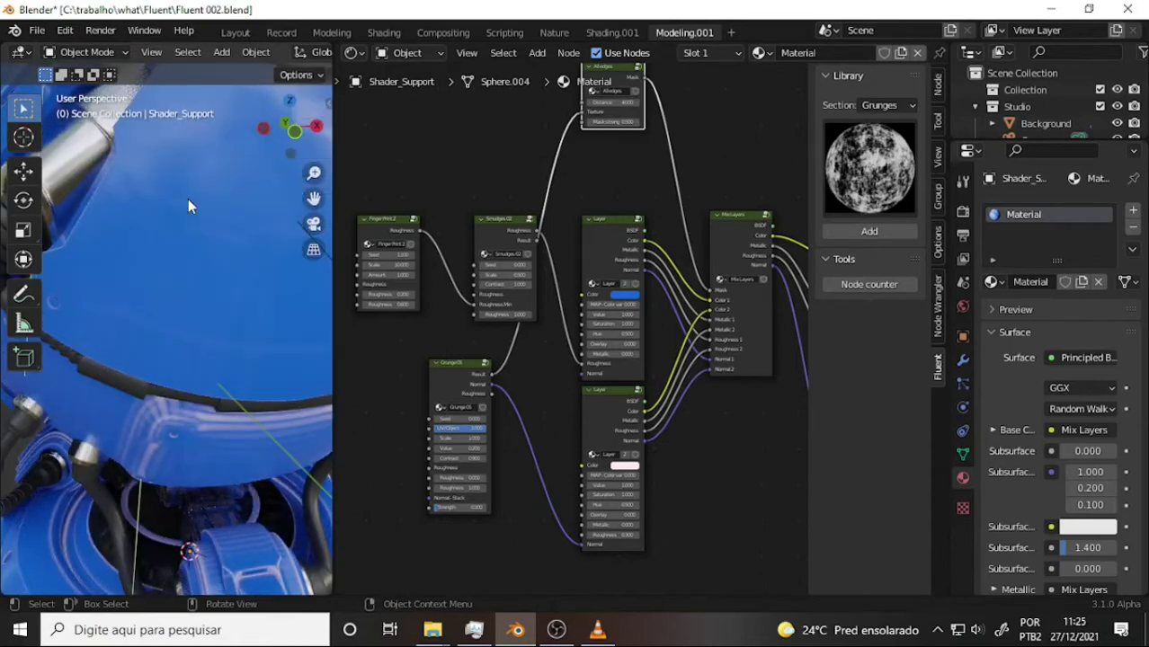
pyautogui.scroll(-5, 188, 204)
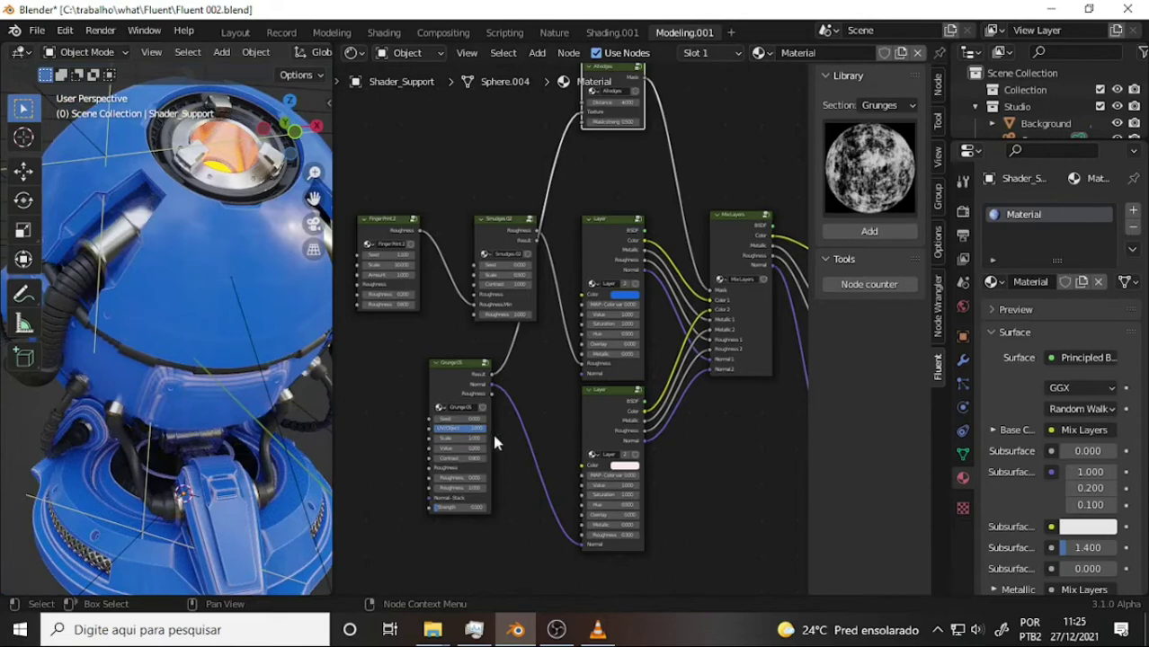
# Set the Grunge05 node's Scale to 0.2.
pyautogui.scroll(2, 502, 419)
pyautogui.scroll(1, 510, 404)
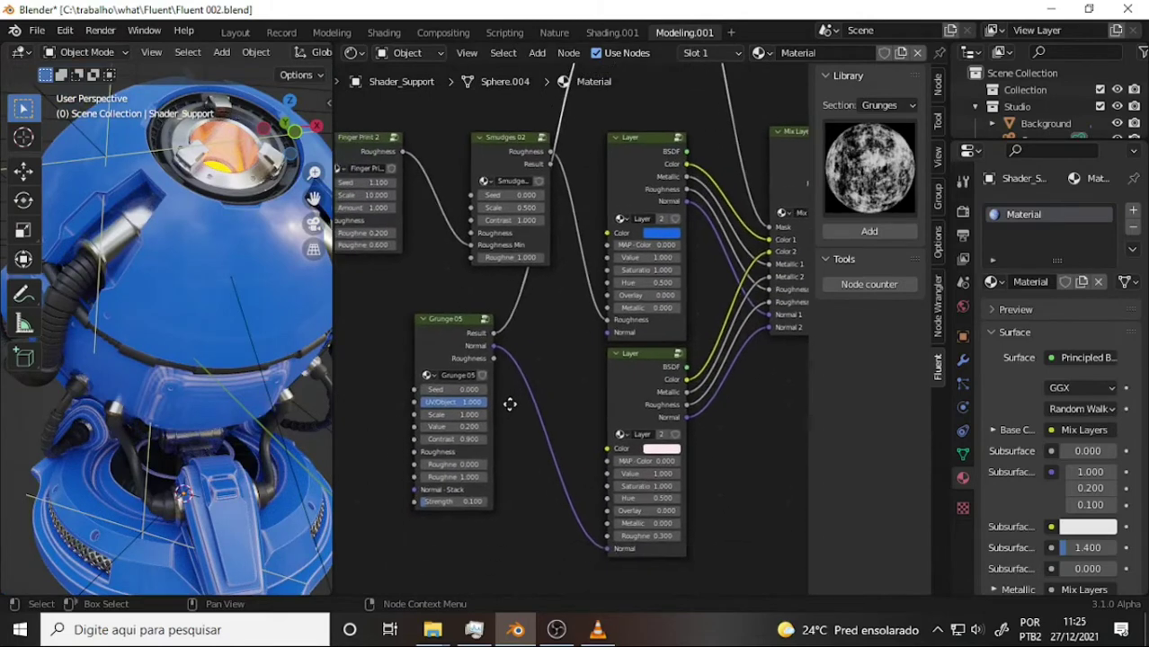
pyautogui.moveTo(510, 403); pyautogui.dragTo(517, 371, button='middle')
pyautogui.click(478, 381)
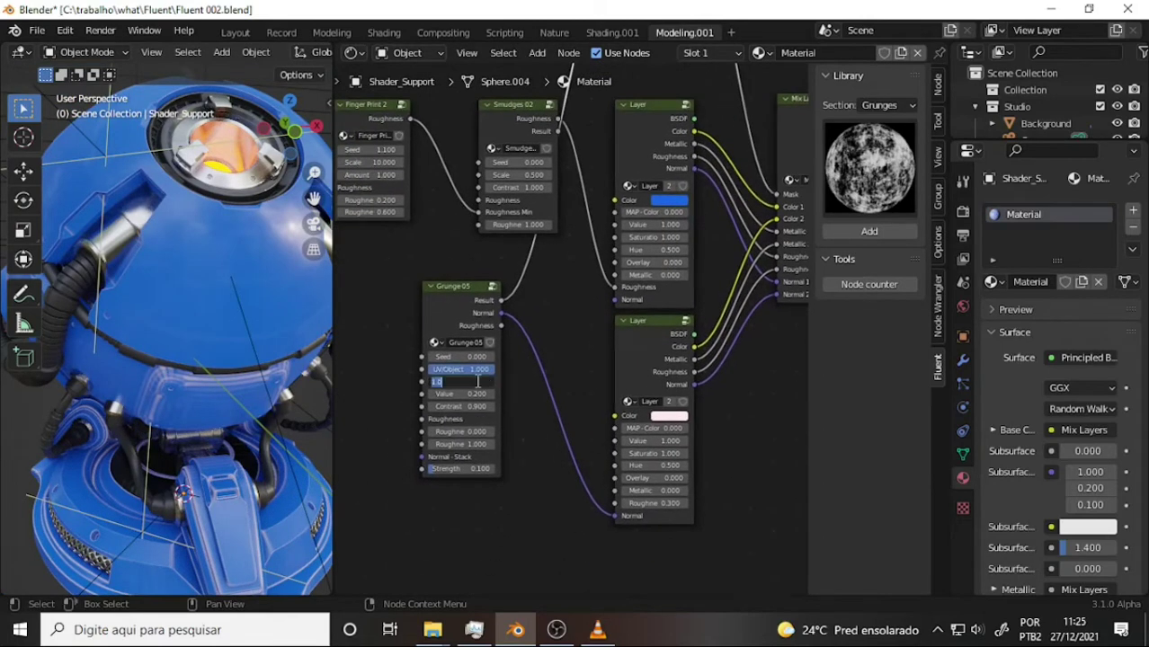
pyautogui.press('BackSpace')
pyautogui.write('0.2')
pyautogui.press('Return')
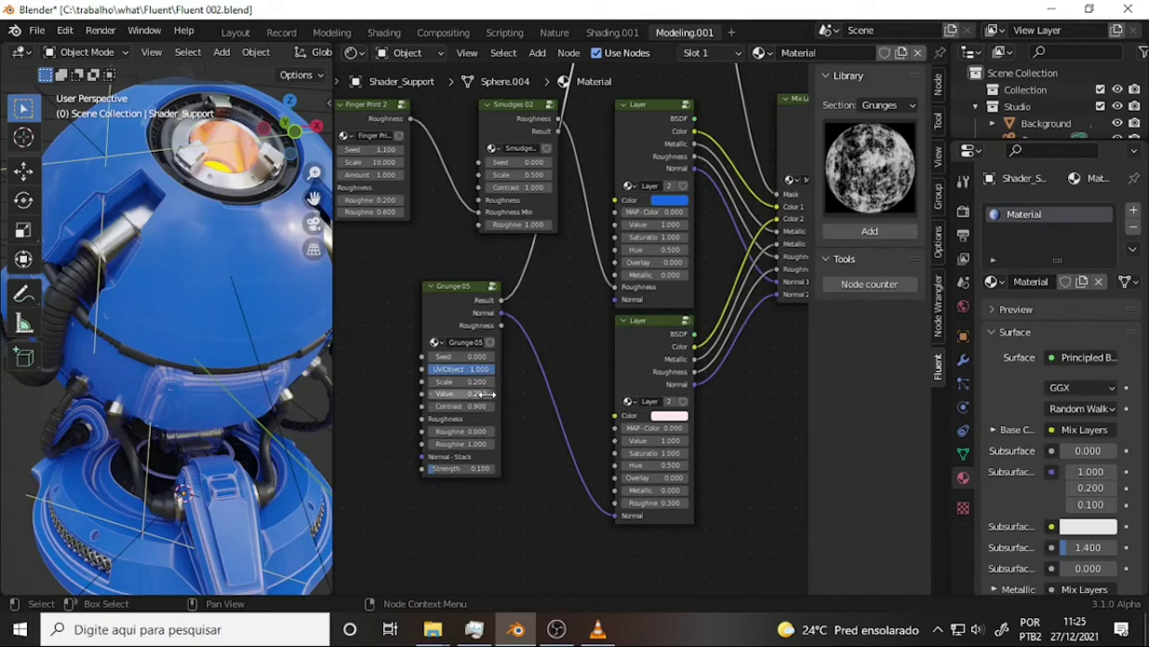
# Set Grunge05 Value to 0.5, keep Strength at 1.000, and orbit to check the wear.
pyautogui.click(478, 395)
pyautogui.write('0.5')
pyautogui.press('Return')
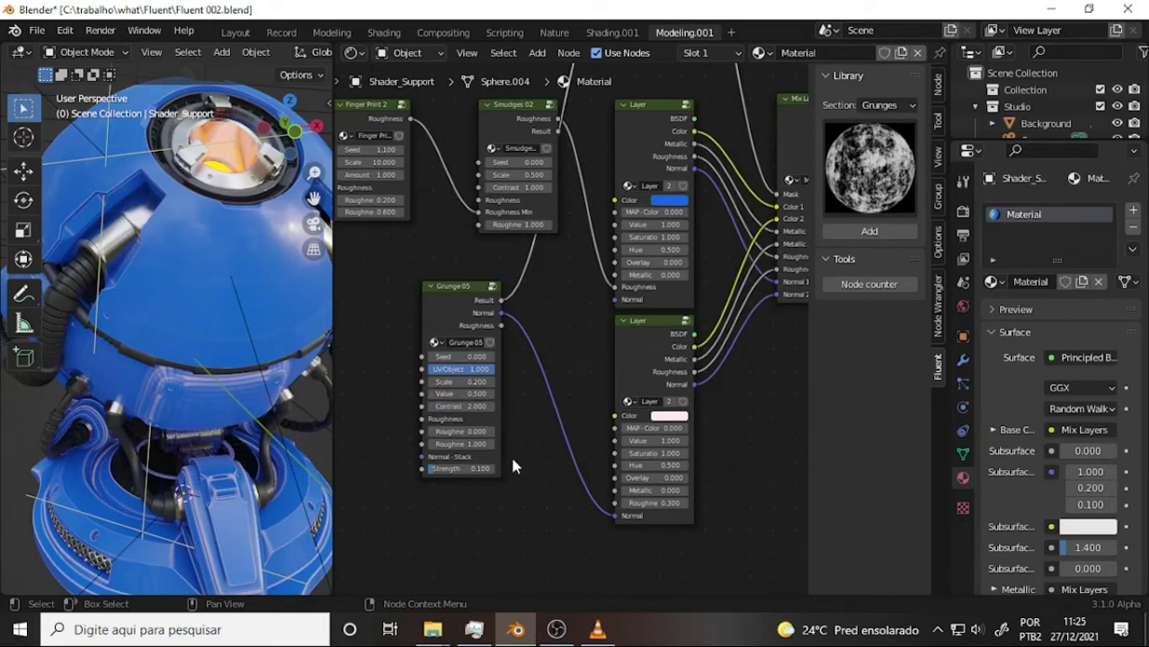
pyautogui.click(479, 469)
pyautogui.press('Escape')
pyautogui.moveTo(254, 327)
pyautogui.mouseDown(button='middle')
pyautogui.moveTo(174, 303)
pyautogui.moveTo(132, 310)
pyautogui.moveTo(149, 332)
pyautogui.moveTo(318, 306)
pyautogui.moveTo(306, 315)
pyautogui.moveTo(191, 313)
pyautogui.moveTo(223, 293)
pyautogui.mouseUp(button='middle')
pyautogui.scroll(-3, 224, 292)
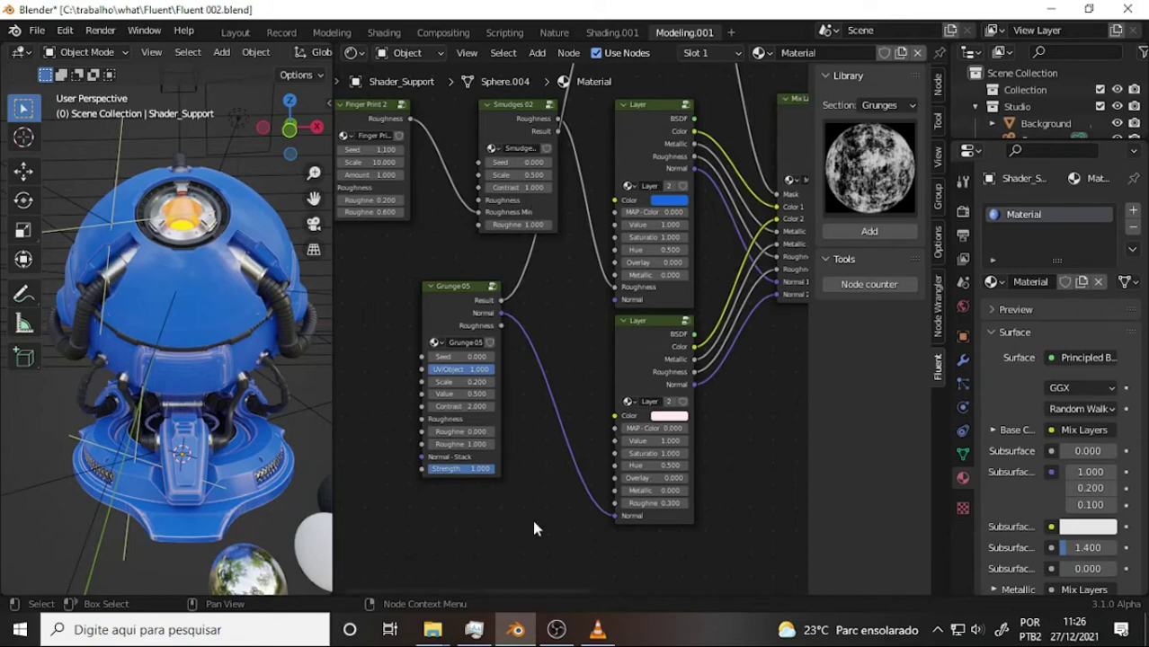
pyautogui.click(557, 629)
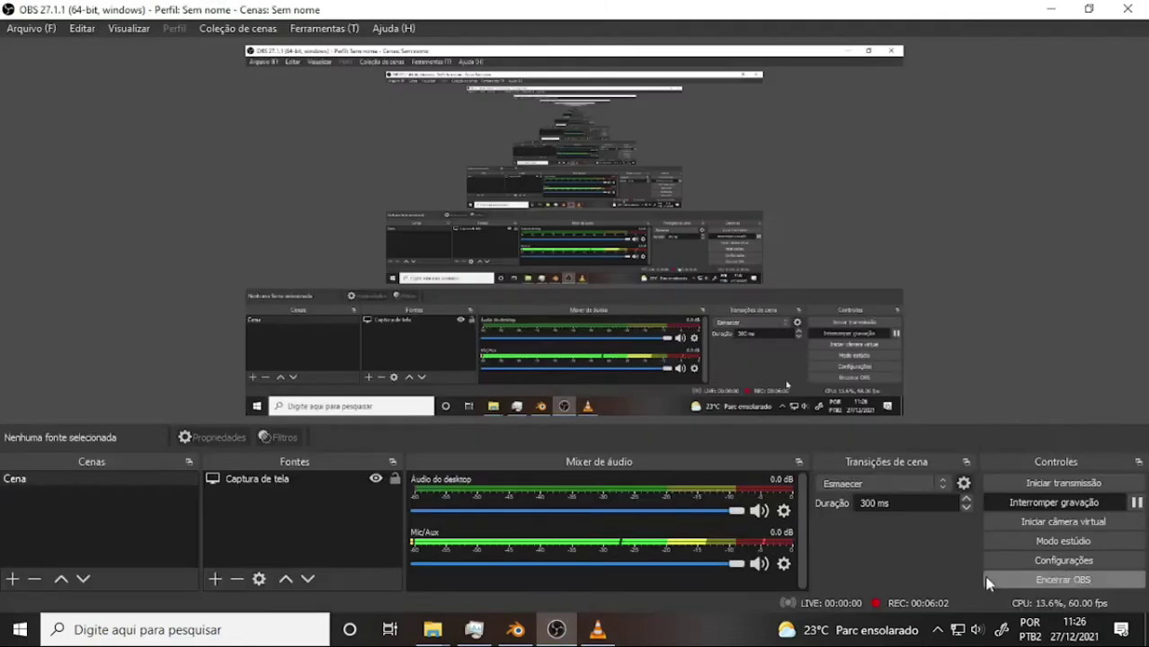
pyautogui.click(515, 629)
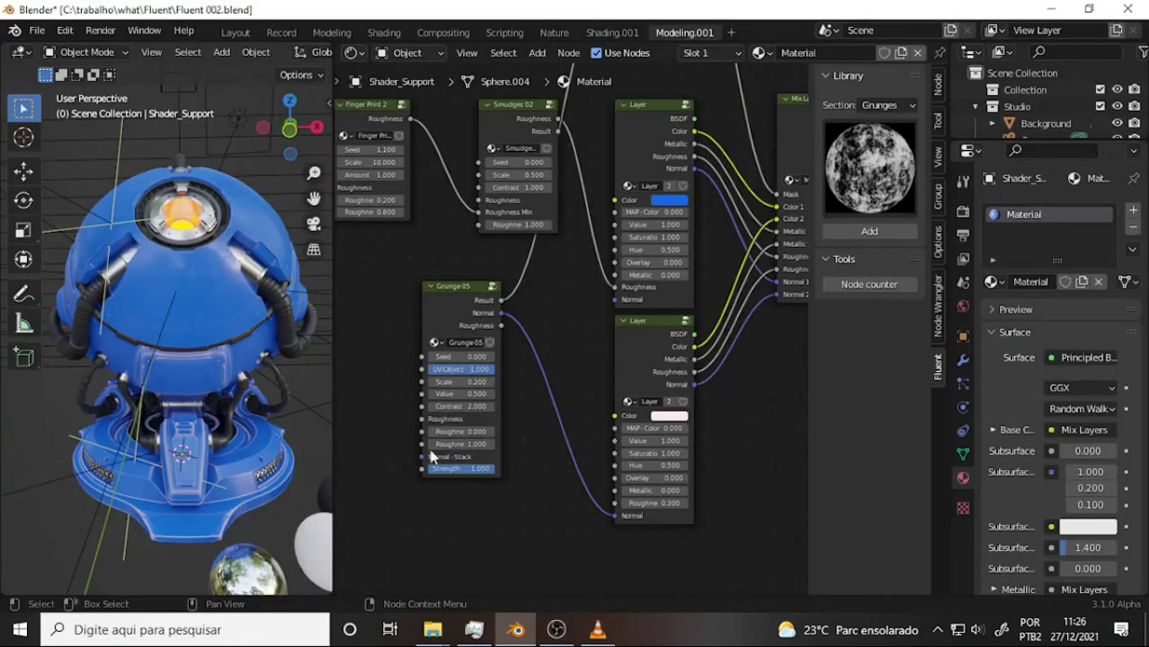
pyautogui.click(597, 629)
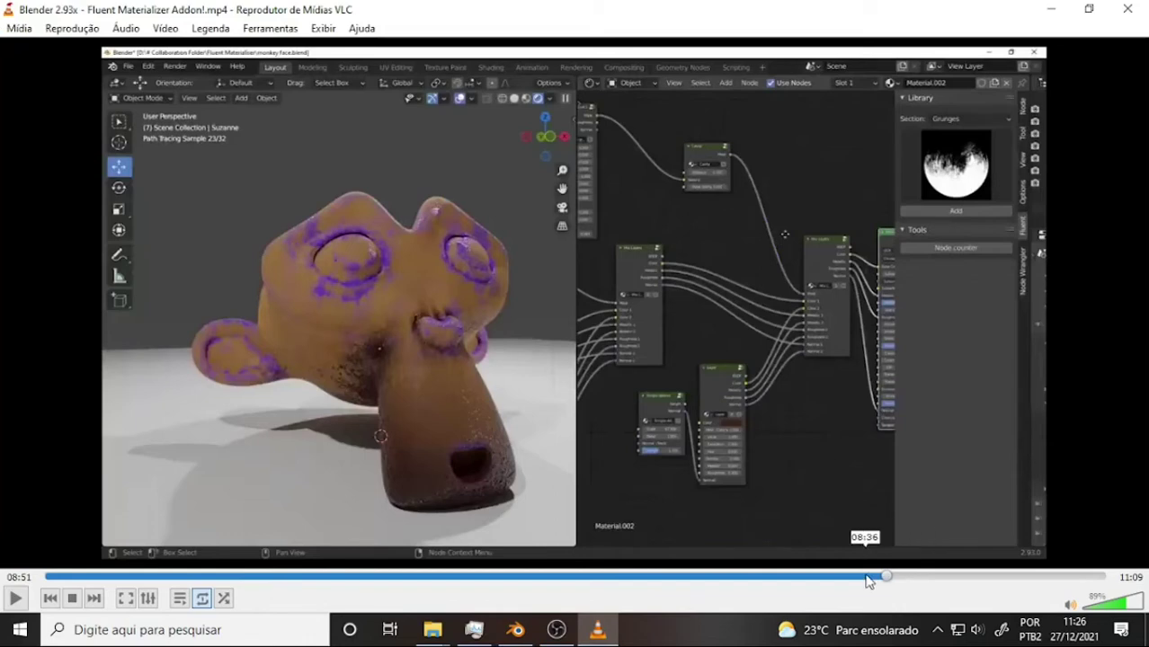
pyautogui.click(886, 577)
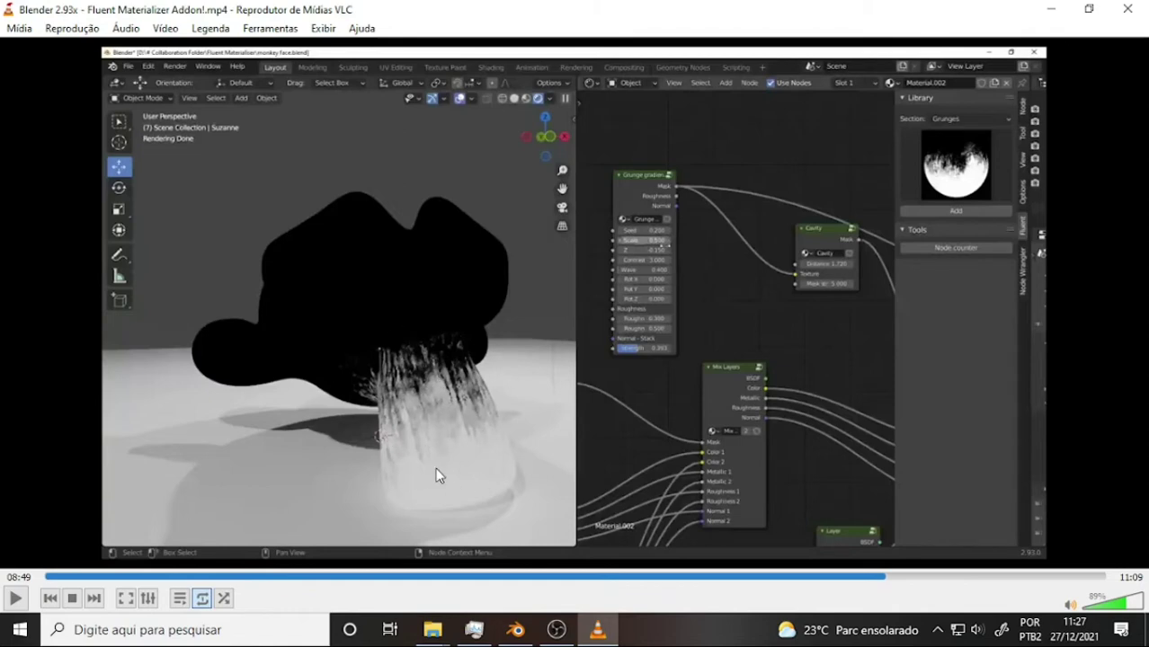
pyautogui.click(518, 630)
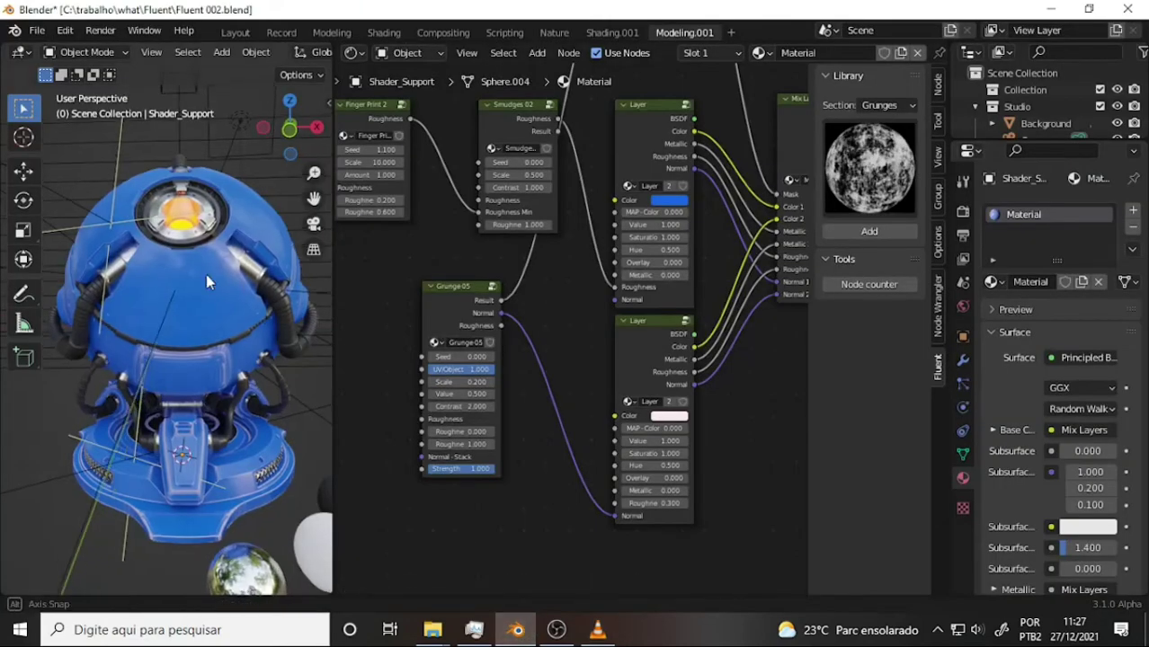
pyautogui.moveTo(206, 275)
pyautogui.mouseDown(button='middle')
pyautogui.moveTo(9, 291)
pyautogui.moveTo(317, 292)
pyautogui.moveTo(305, 275)
pyautogui.mouseUp(button='middle')
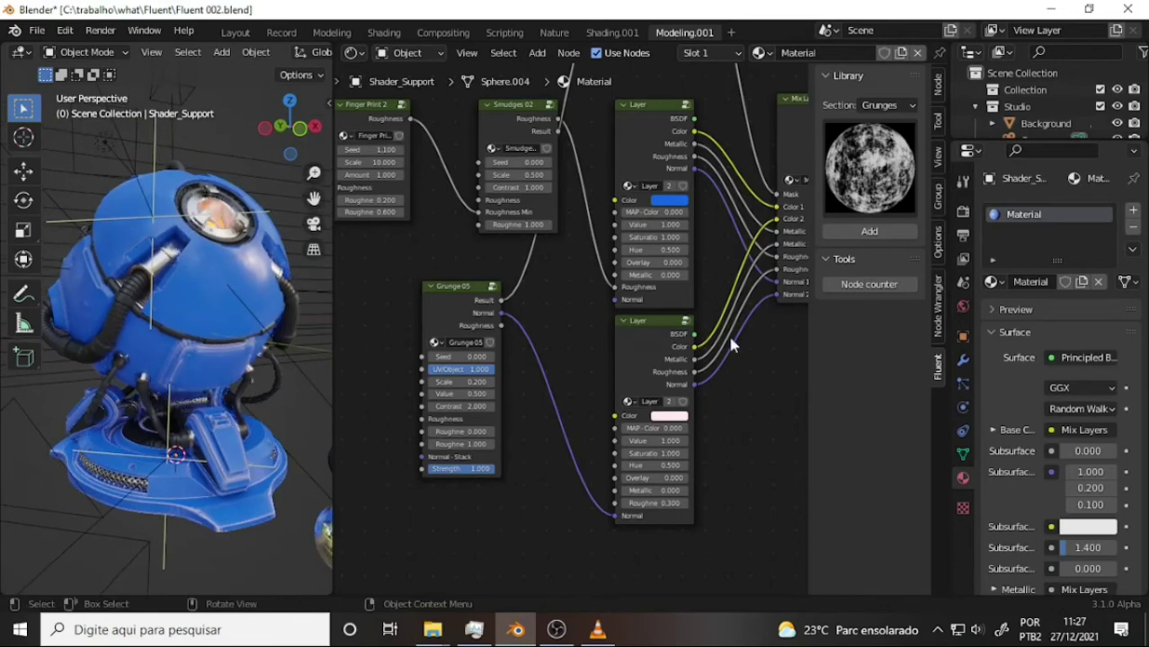
pyautogui.scroll(-2, 559, 285)
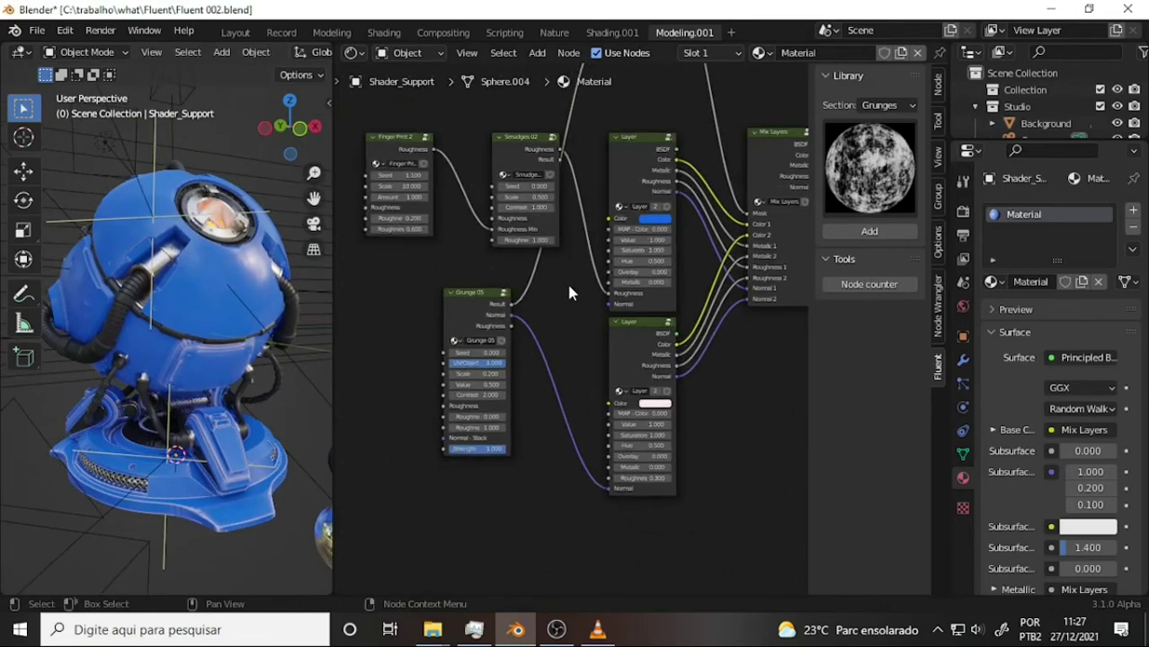
pyautogui.moveTo(569, 282)
pyautogui.mouseDown(button='middle')
pyautogui.moveTo(540, 357)
pyautogui.moveTo(526, 457)
pyautogui.moveTo(541, 349)
pyautogui.moveTo(568, 346)
pyautogui.mouseUp(button='middle')
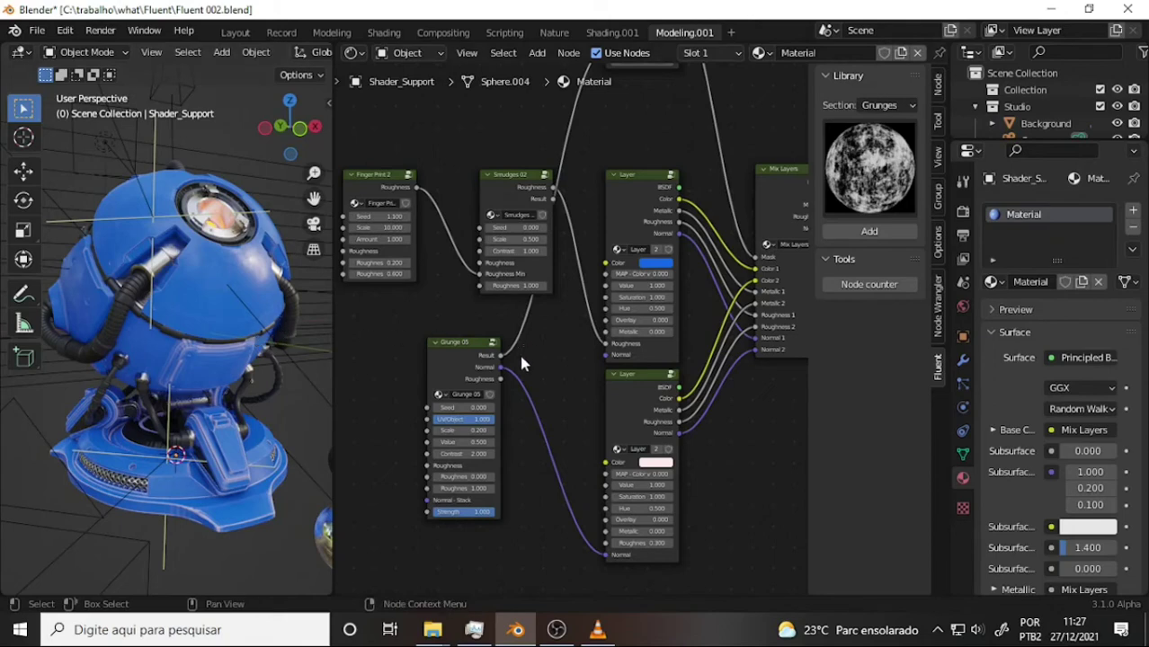
# Save Fluent 002.blend, rename the robot's material to 'Metal Blue', and save again.
pyautogui.click(36, 30)
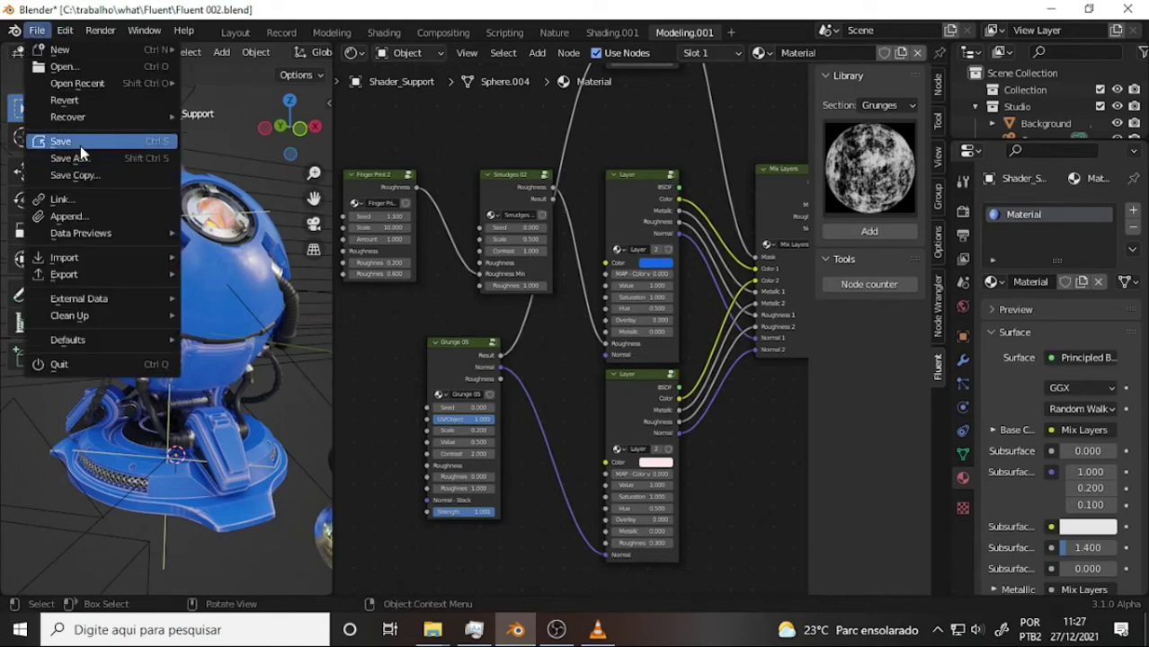
pyautogui.click(63, 141)
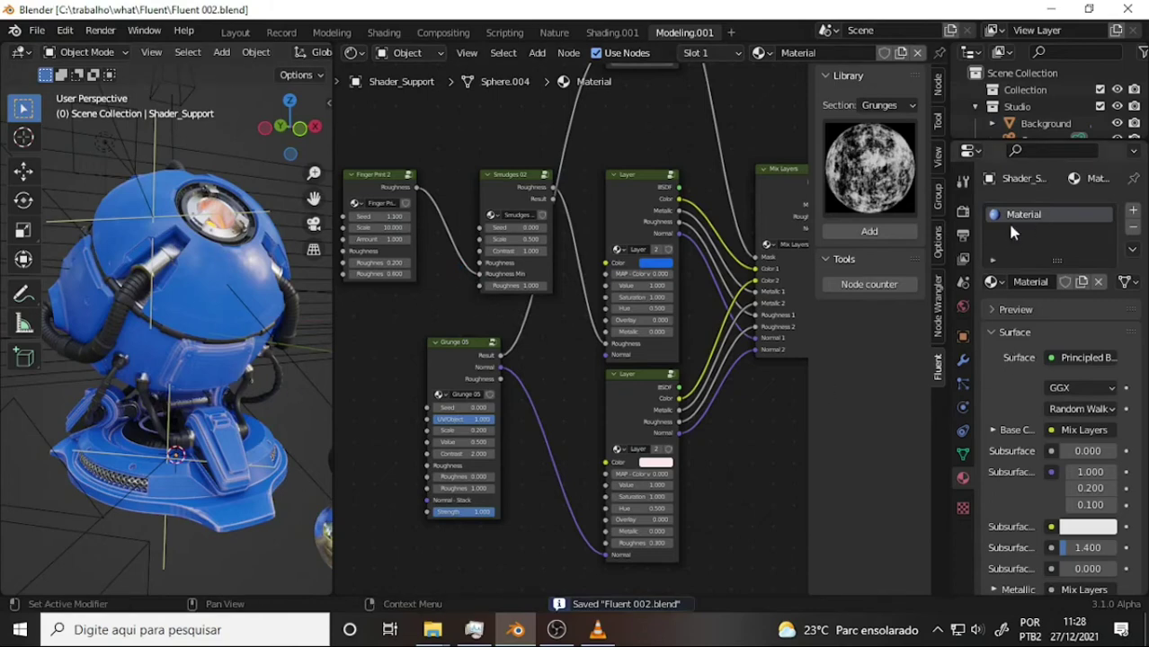
pyautogui.doubleClick(1041, 218)
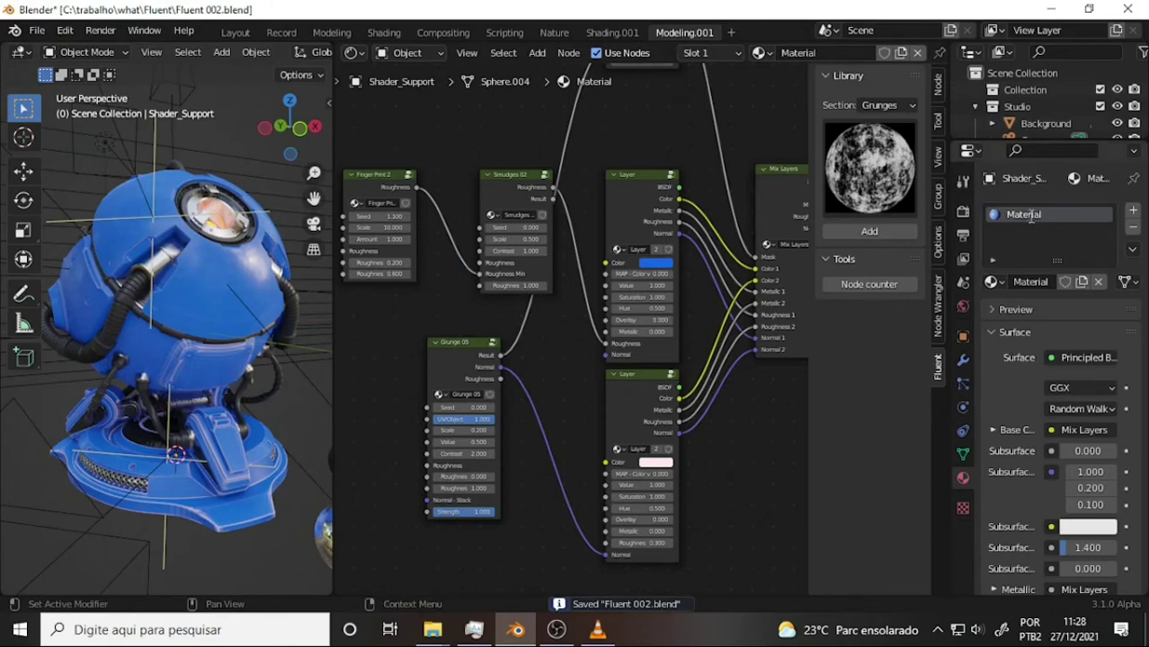
pyautogui.hotkey('ctrl', 'a')
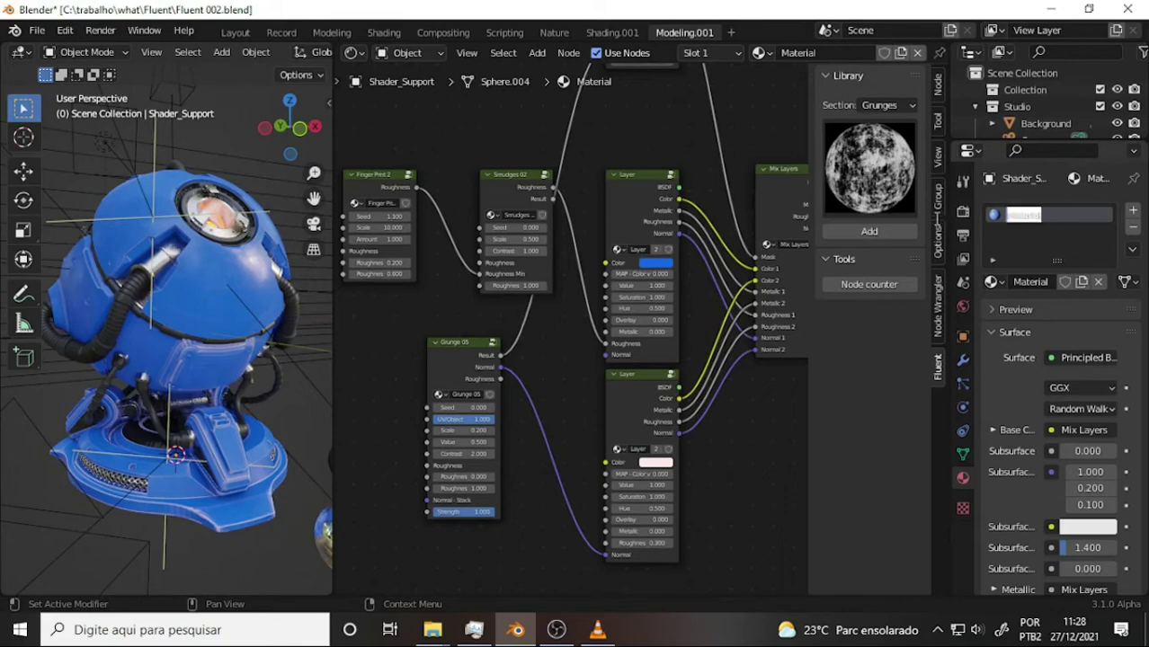
pyautogui.press('BackSpace')
pyautogui.write('Metal')
pyautogui.write(' Blue')
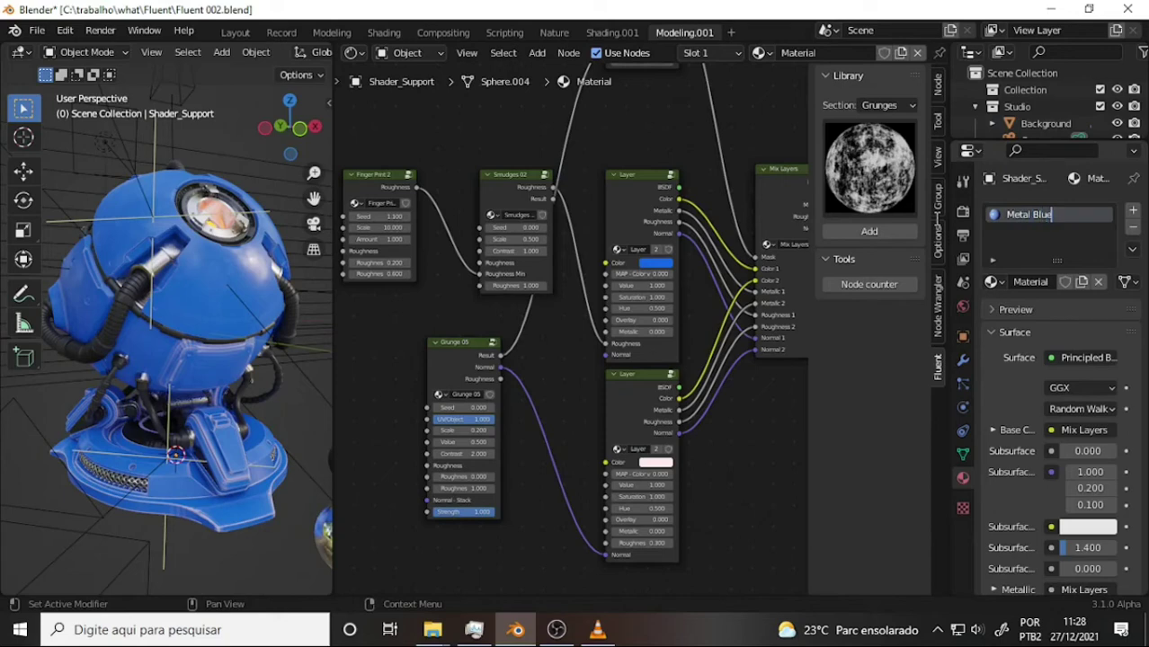
pyautogui.press('Return')
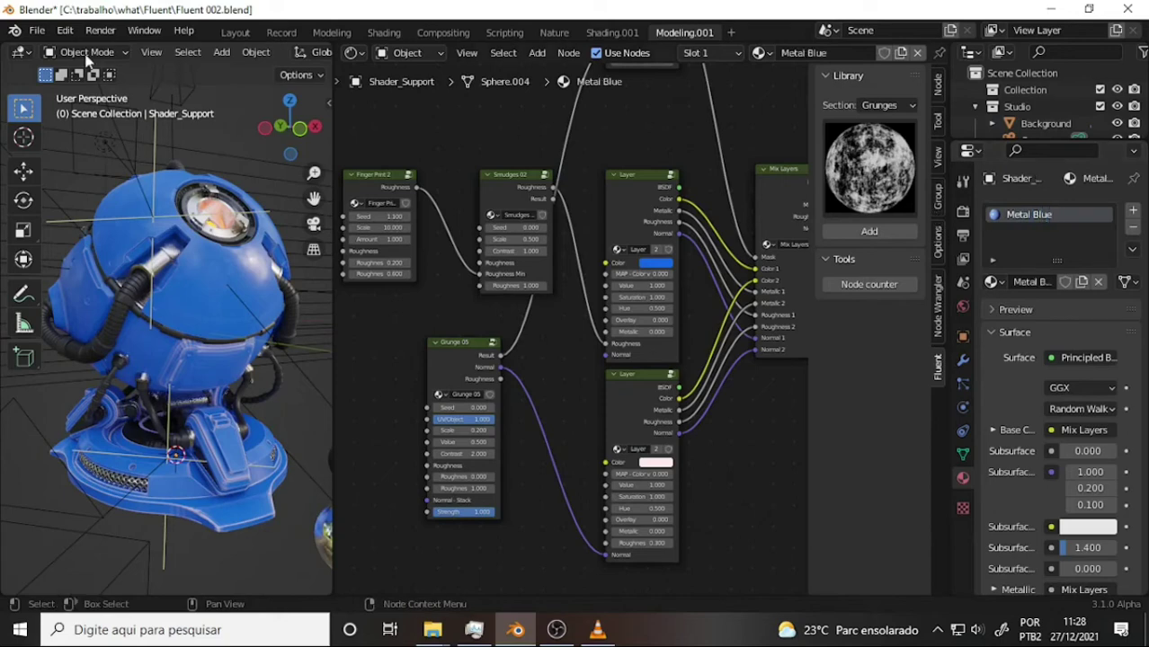
pyautogui.click(37, 34)
pyautogui.click(74, 144)
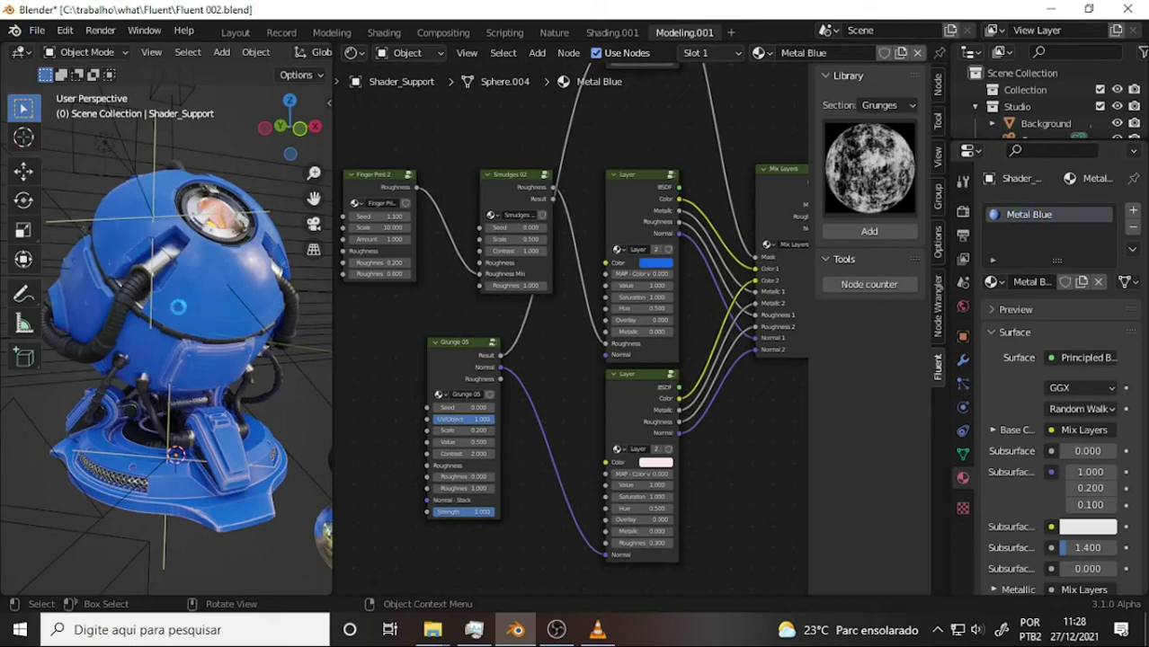
# Select Sphere.001 and frame its Iron material nodes, with Platinum feeding the Principled BSDF.
pyautogui.click(165, 265)
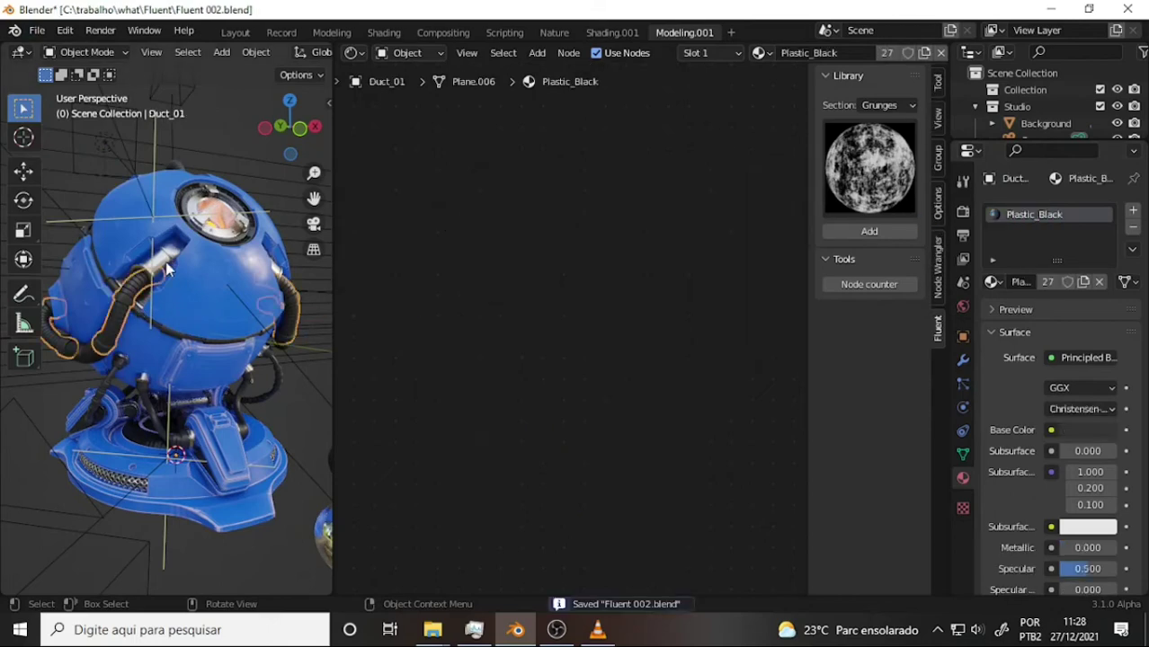
pyautogui.click(166, 265)
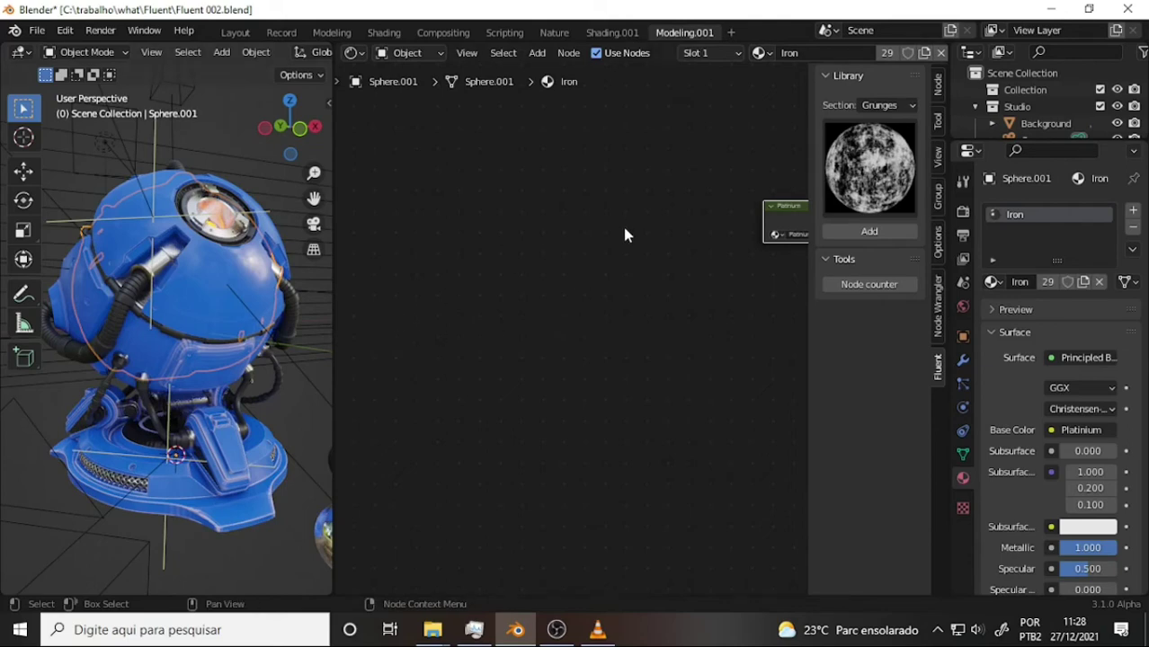
pyautogui.scroll(-2, 666, 220)
pyautogui.scroll(1, 656, 229)
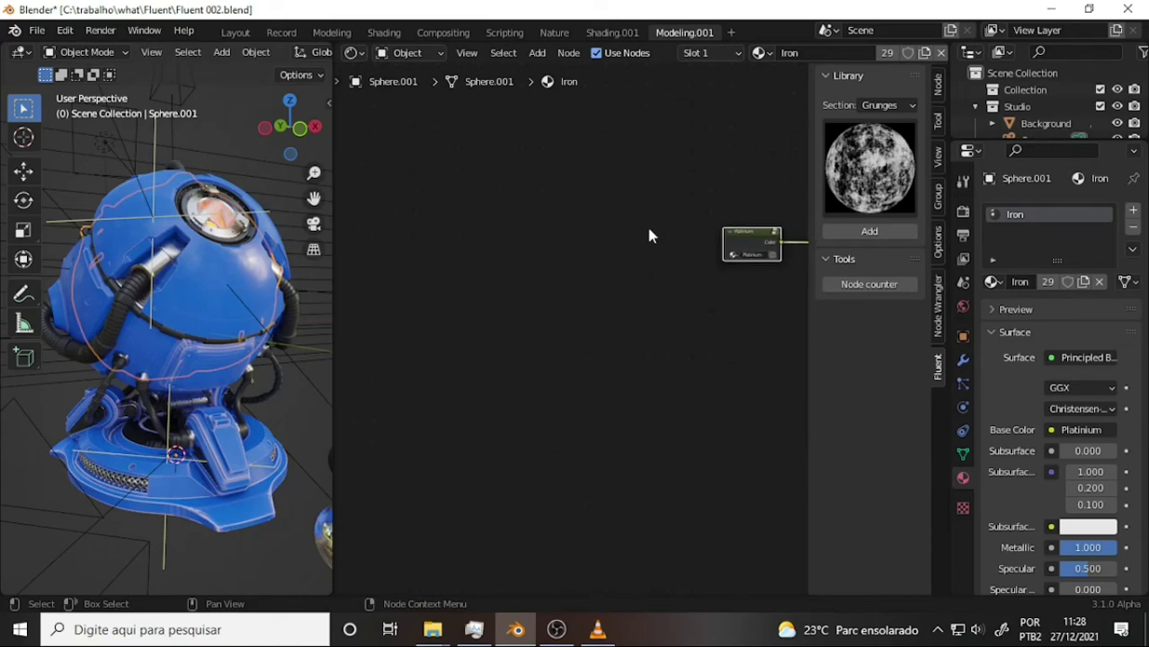
pyautogui.press('Home')
pyautogui.scroll(2, 557, 174)
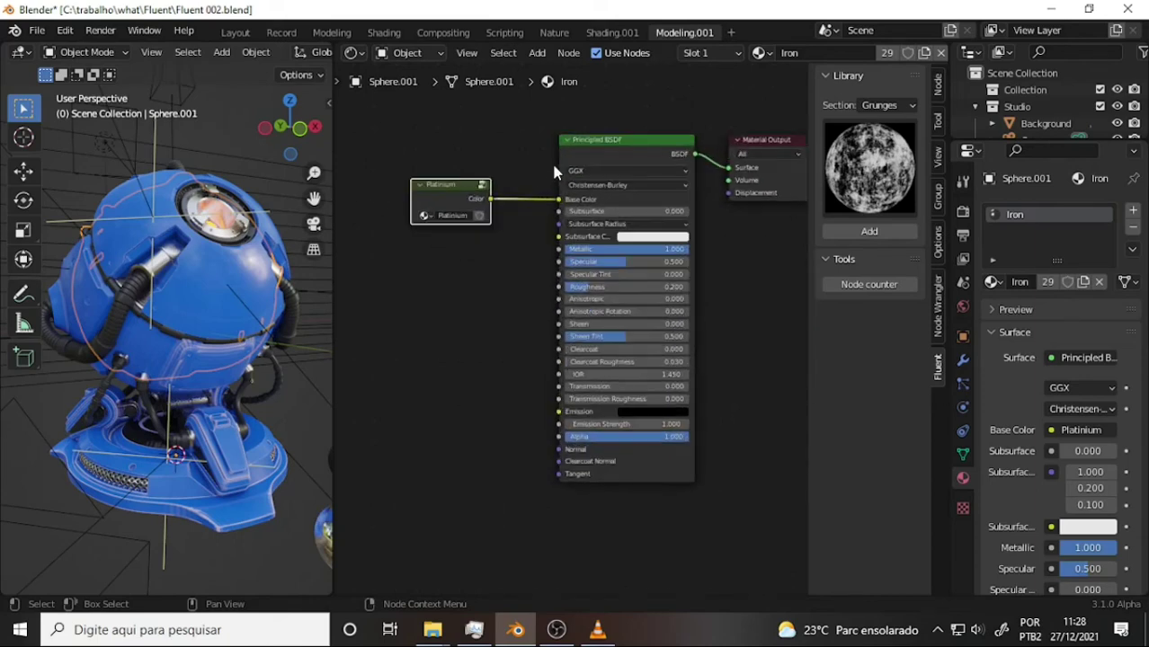
pyautogui.moveTo(531, 133); pyautogui.dragTo(484, 171, button='middle')
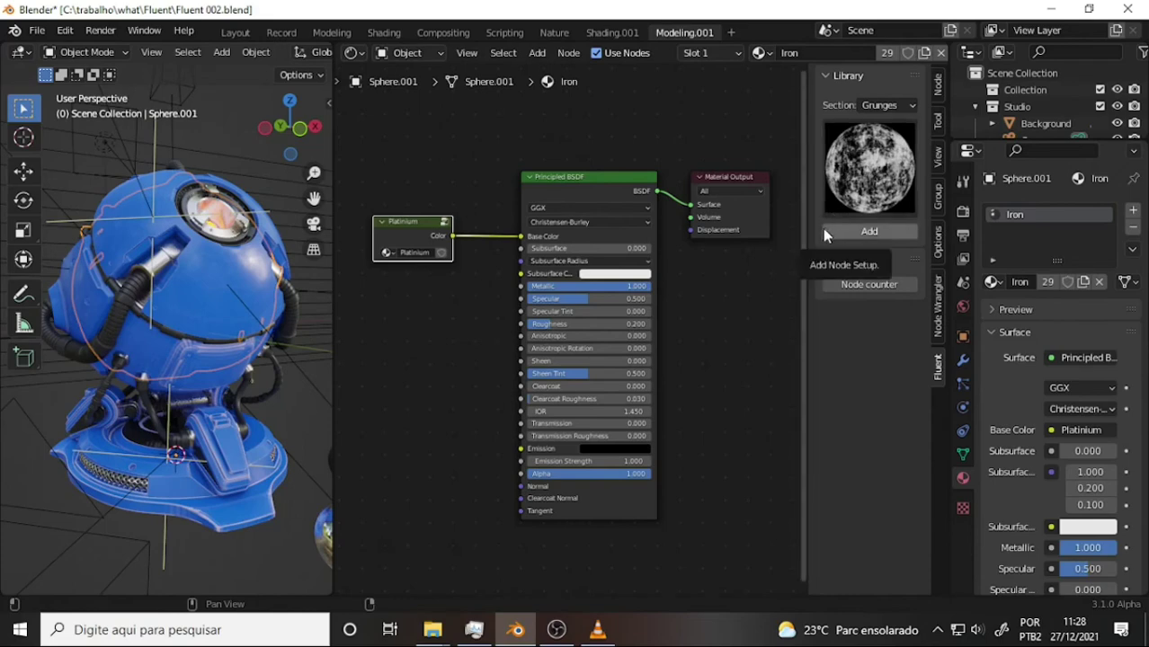
pyautogui.click(886, 169)
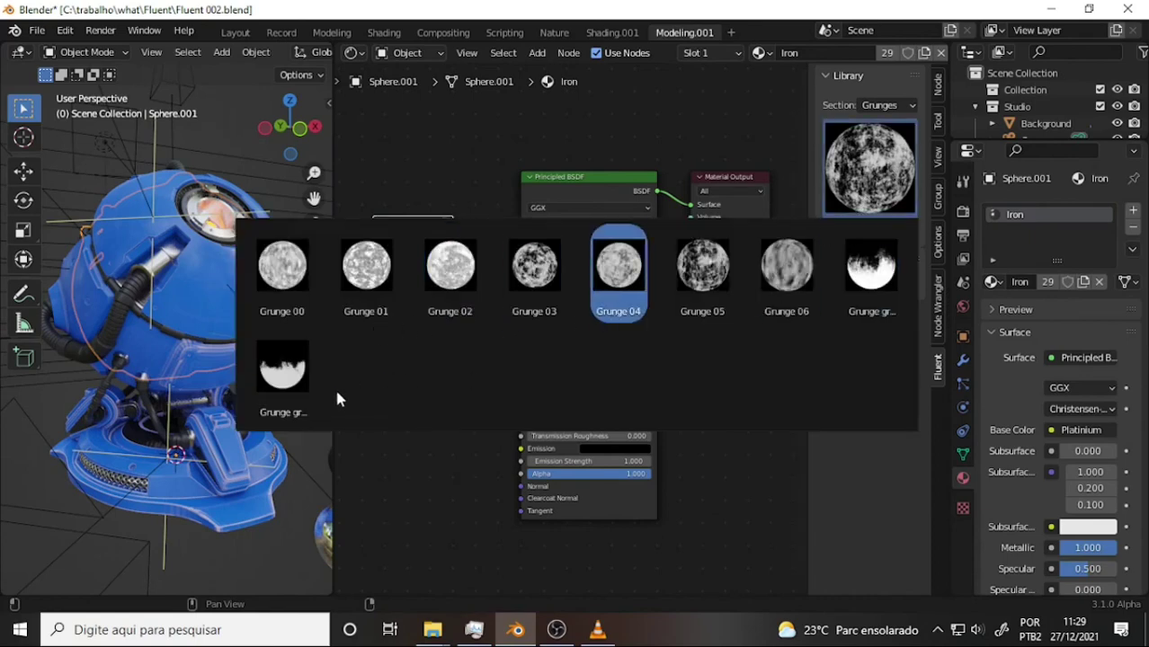